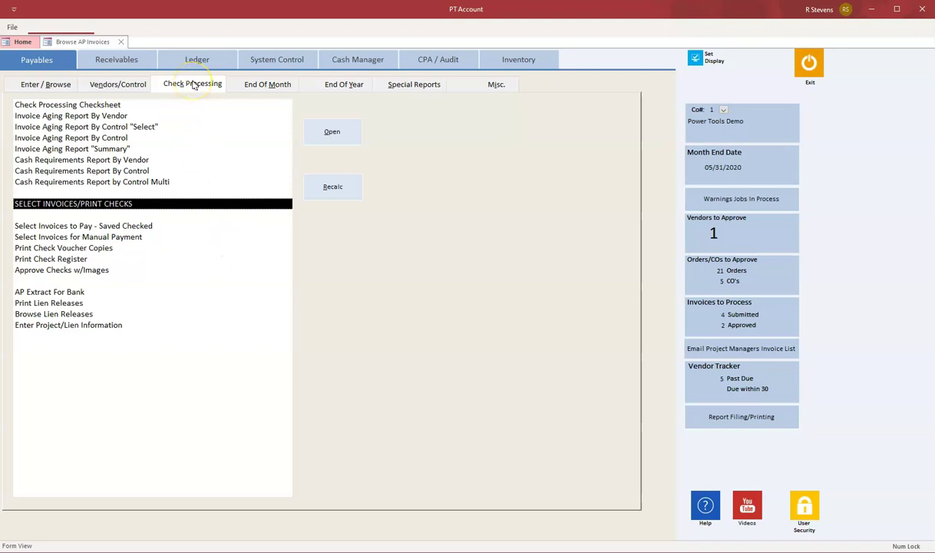
Step: Run the Cash Requirements Report By Vendor for all vendors with due date 5/31/2020
click(76, 161)
click(74, 169)
double_click(73, 160)
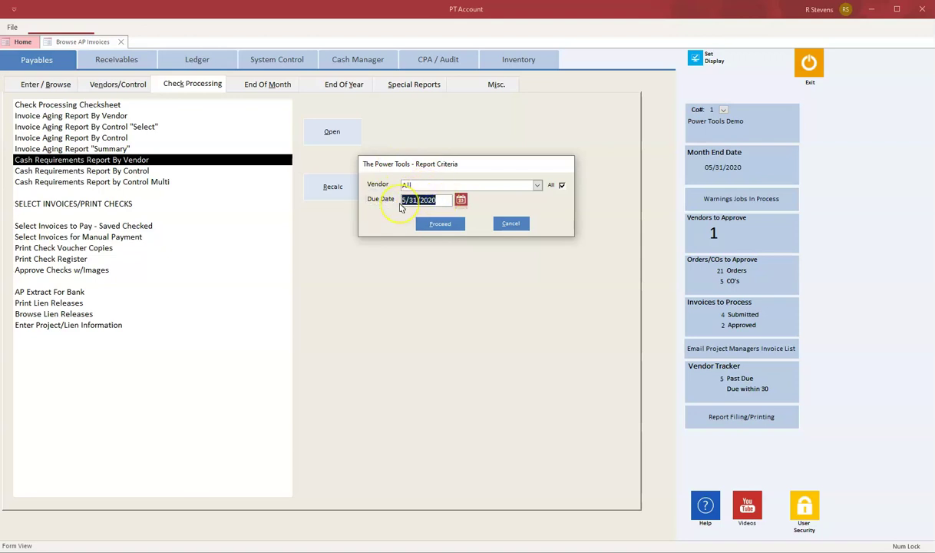
click(443, 223)
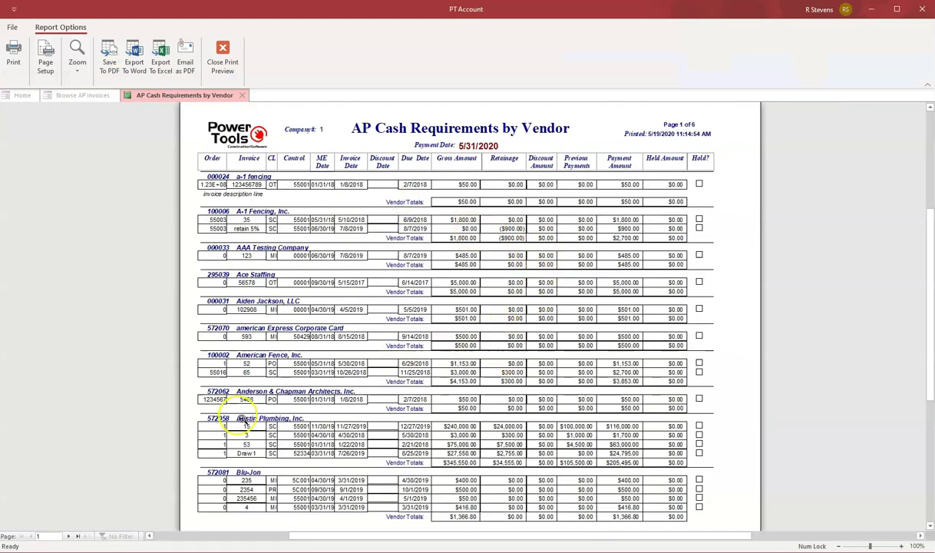
Step: Page through the 6-page cash requirements report to its last page, then close the preview
click(69, 536)
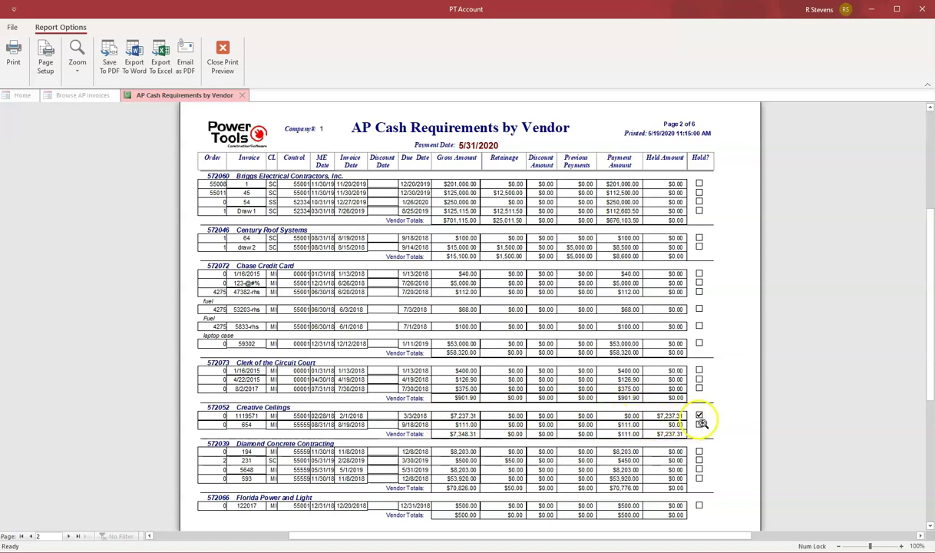
click(78, 536)
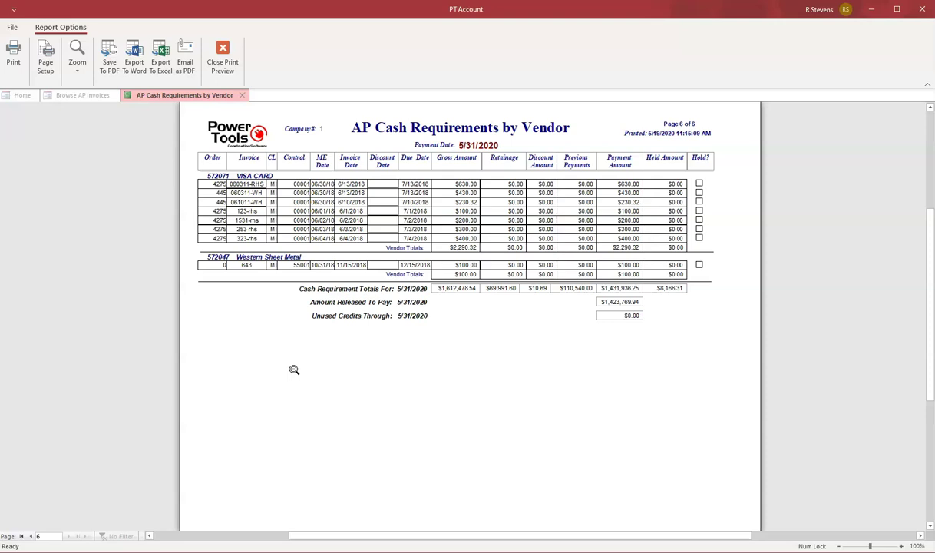
click(407, 362)
drag(408, 362, 403, 288)
click(224, 60)
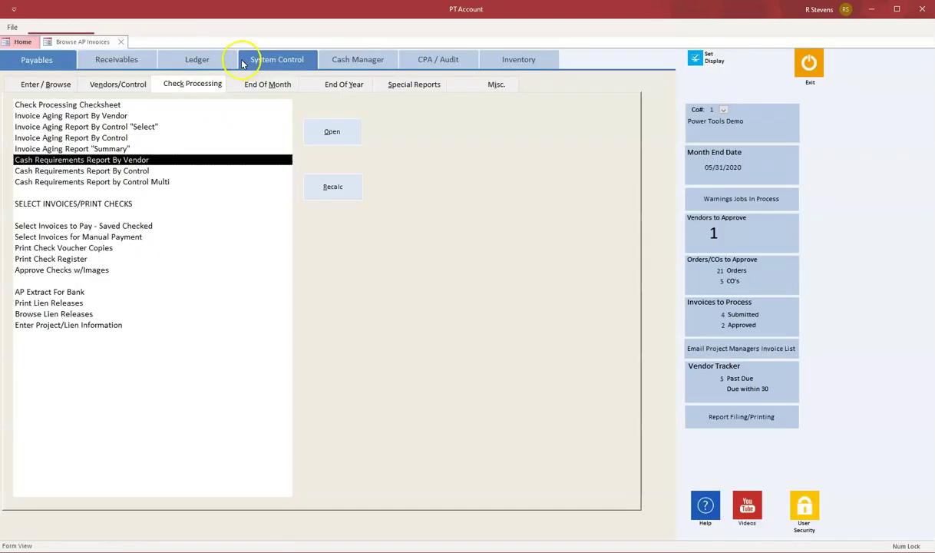
Step: Open Select Invoices/Print Checks to list the 104 invoices due 3/2/2020 and select the Amount to Pay column
click(69, 204)
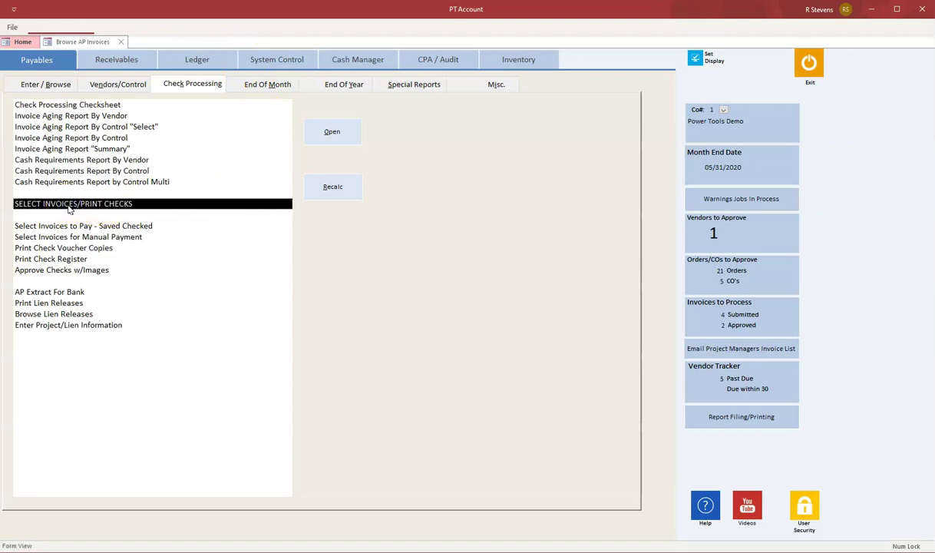
double_click(66, 204)
click(40, 204)
click(328, 131)
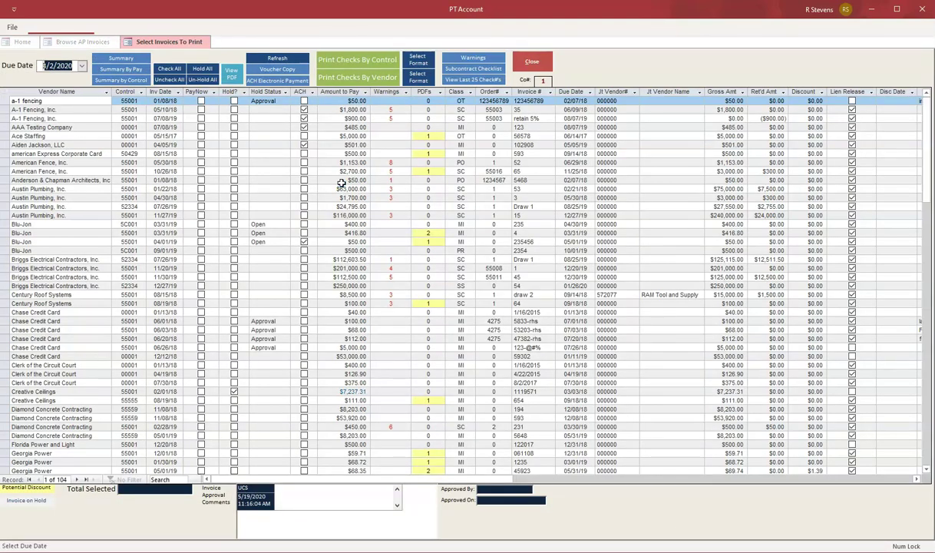
click(338, 92)
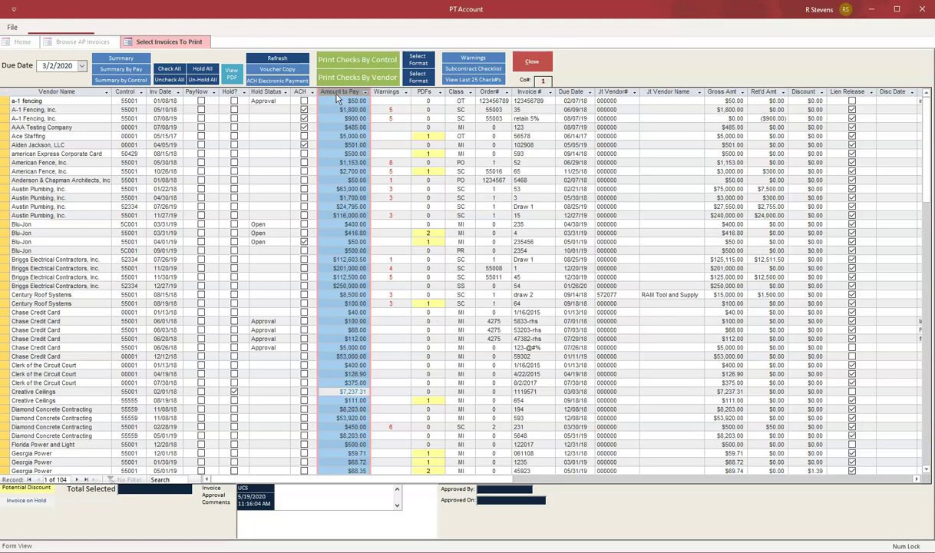
click(389, 92)
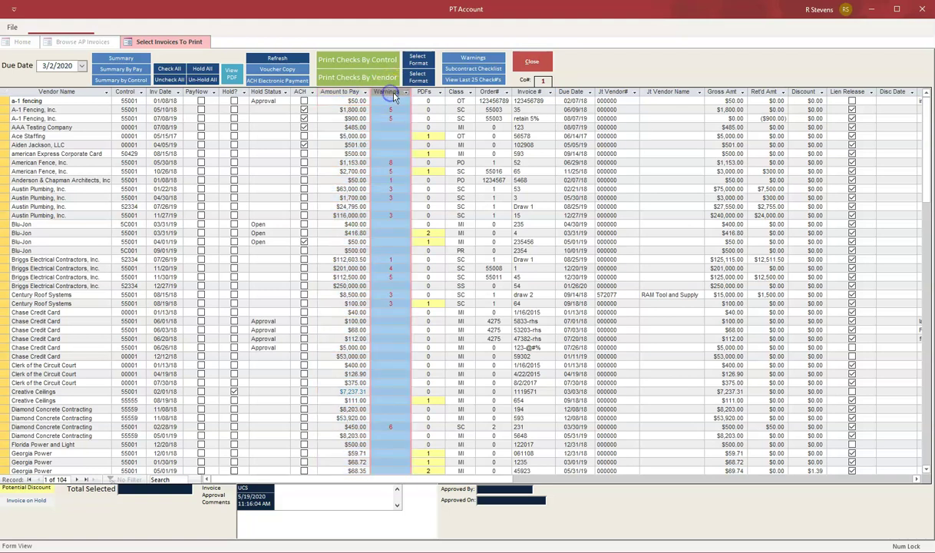
click(391, 108)
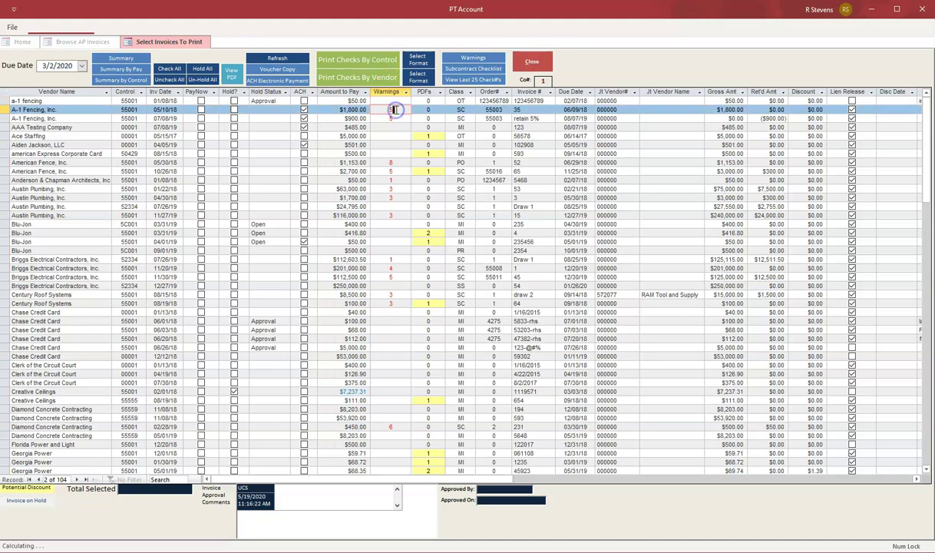
click(484, 59)
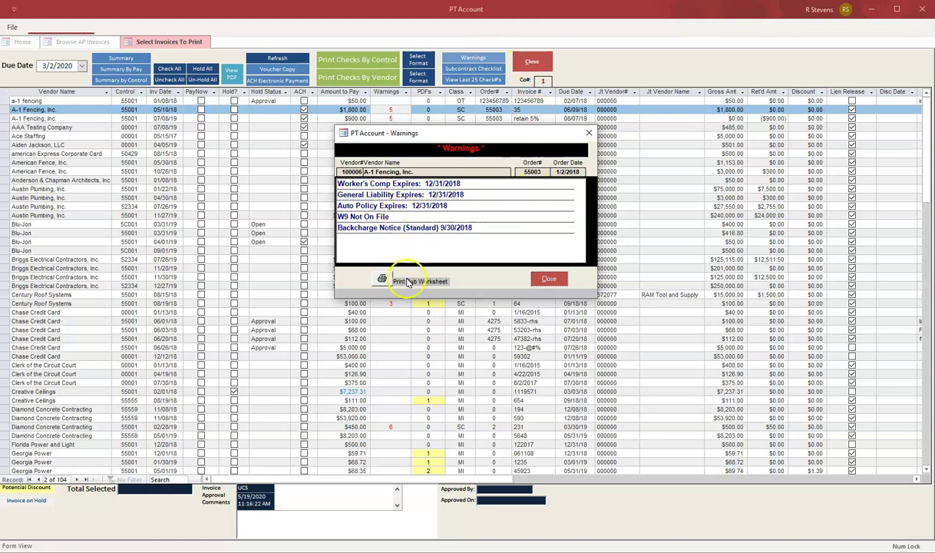
click(375, 280)
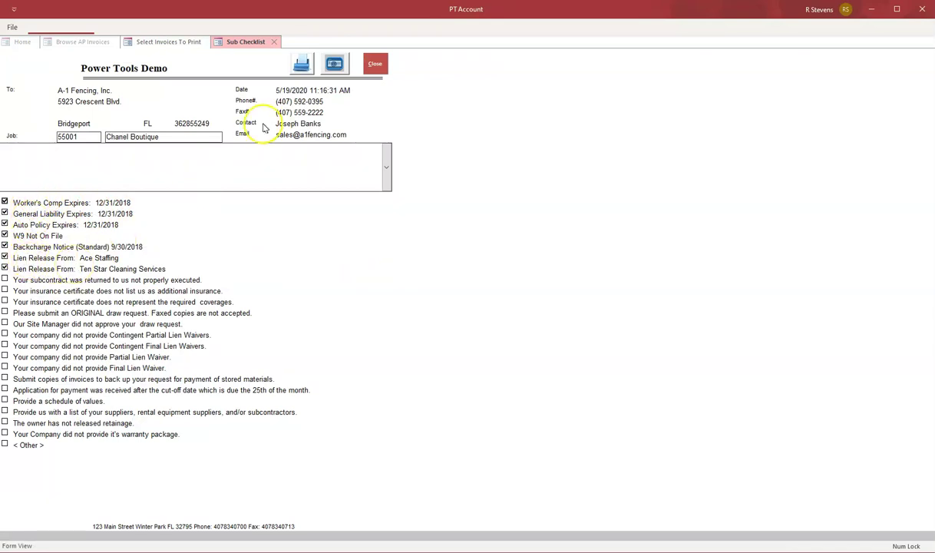
click(377, 65)
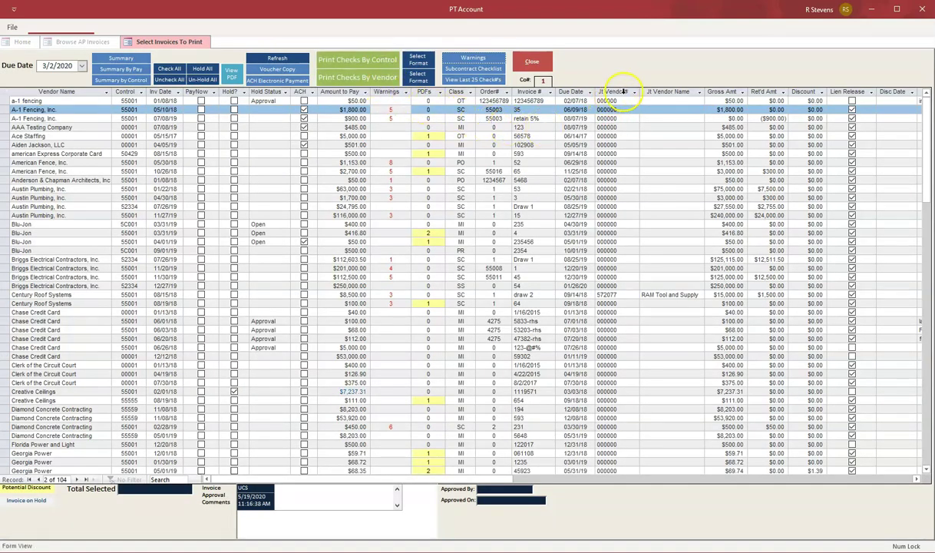
click(614, 91)
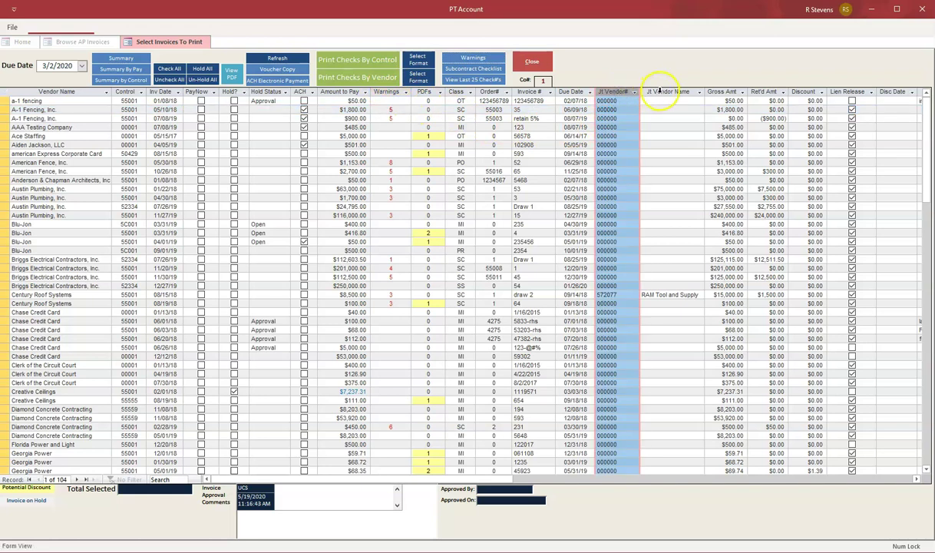
click(660, 91)
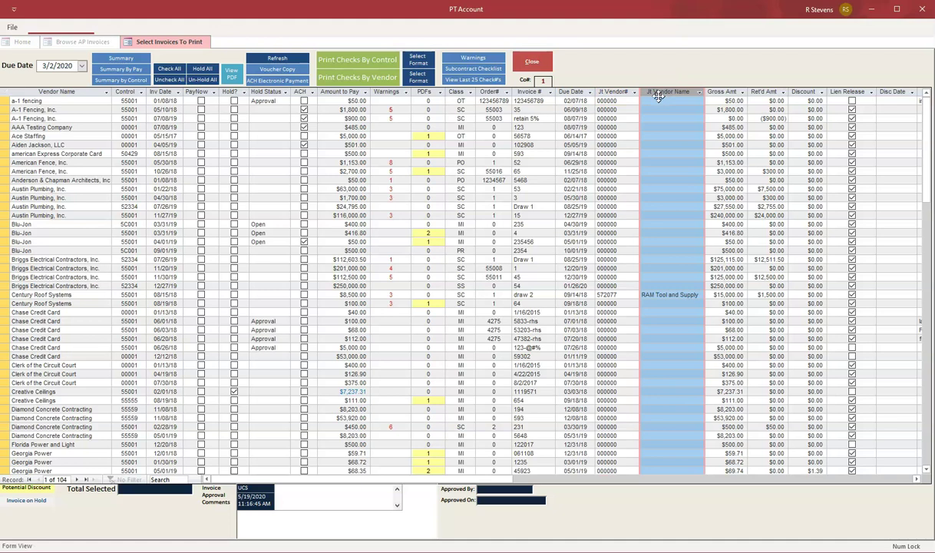
mouse_move(658, 94)
mouse_down()
mouse_move(642, 106)
mouse_move(635, 100)
mouse_up()
click(330, 92)
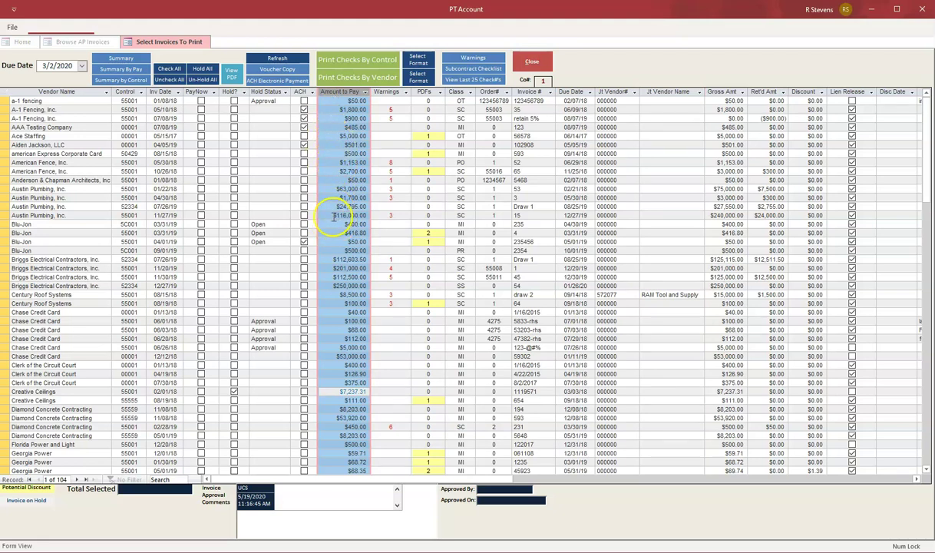
drag(327, 214, 372, 213)
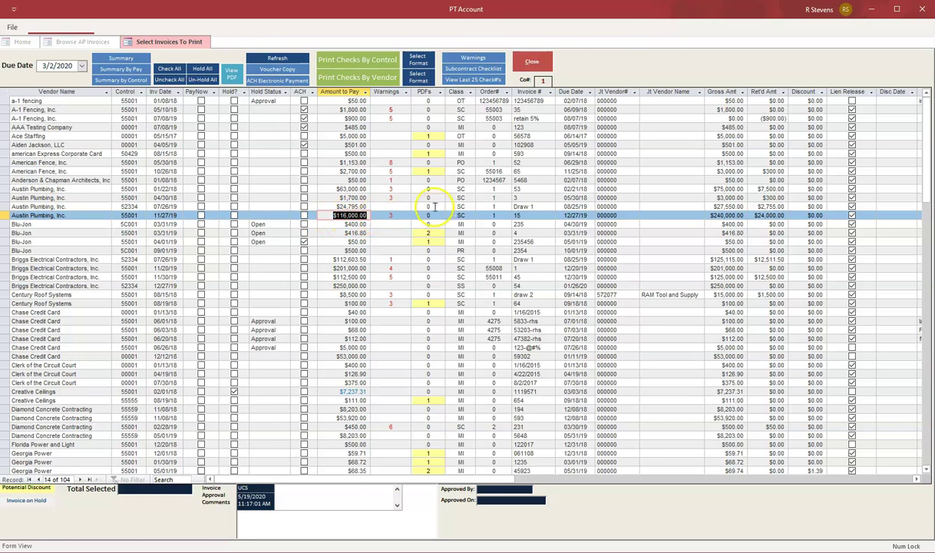
text(50,)
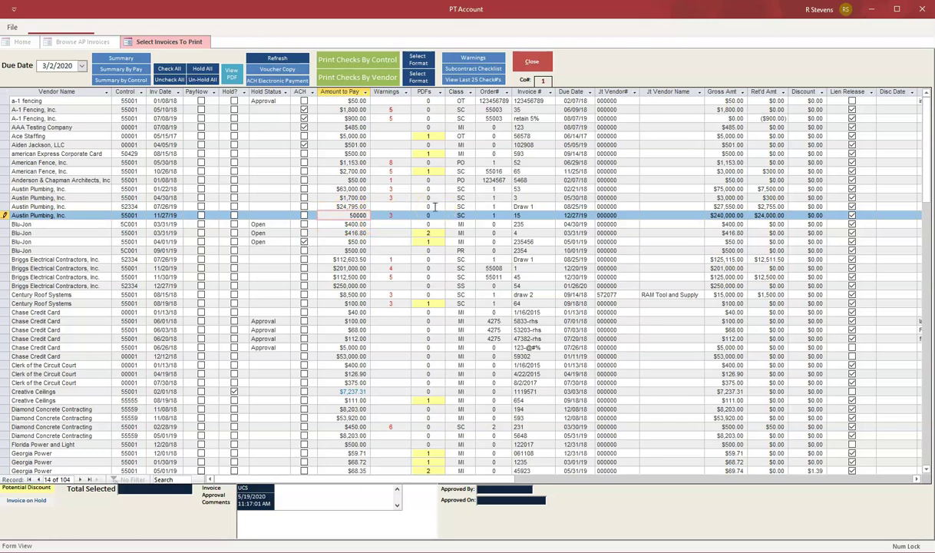
text(000)
key(Tab)
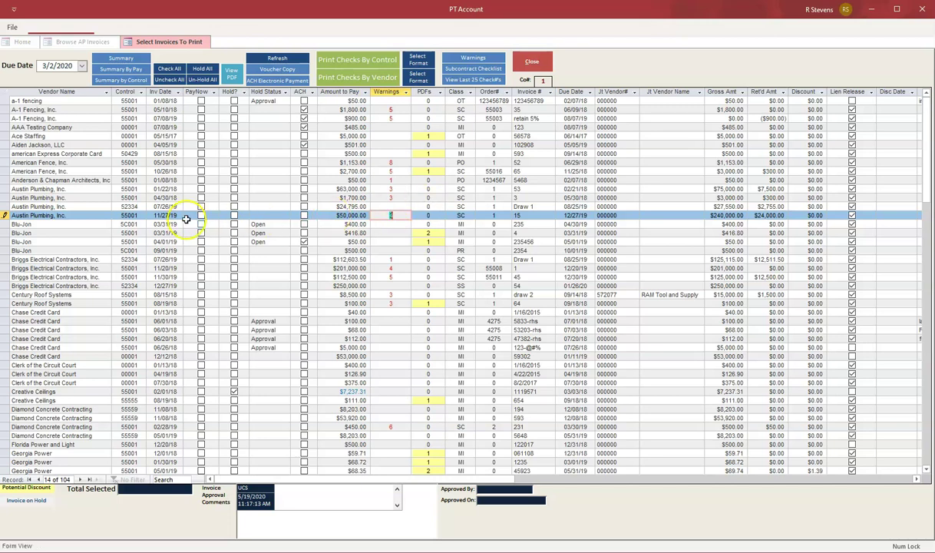
click(370, 215)
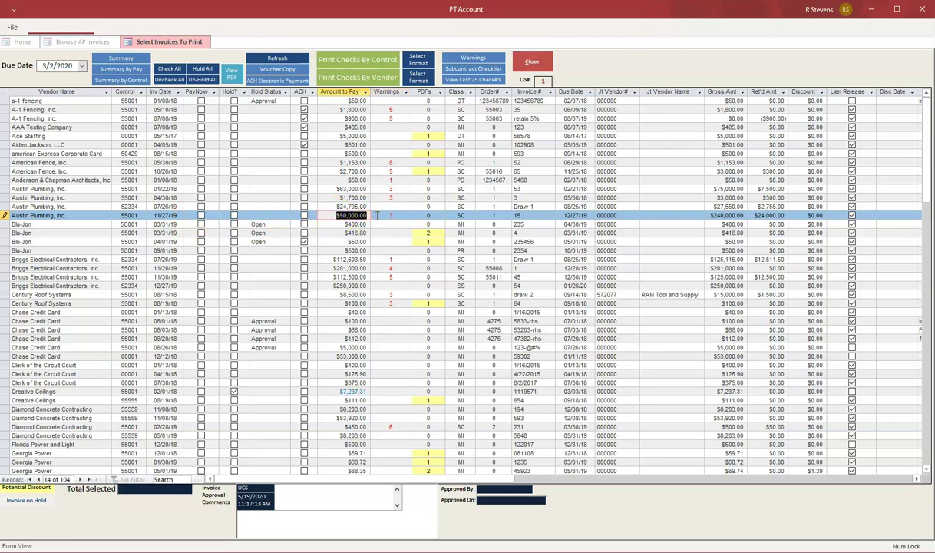
click(529, 62)
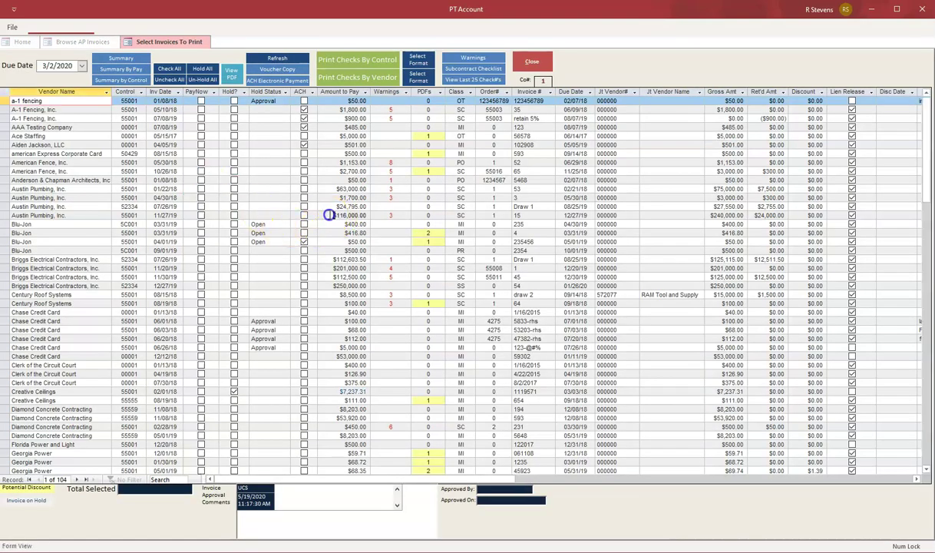
click(359, 215)
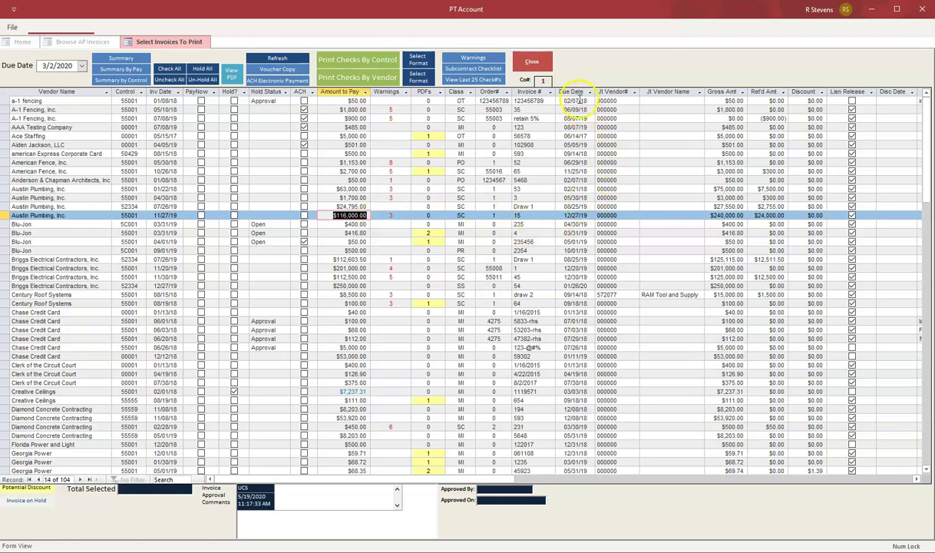
click(571, 92)
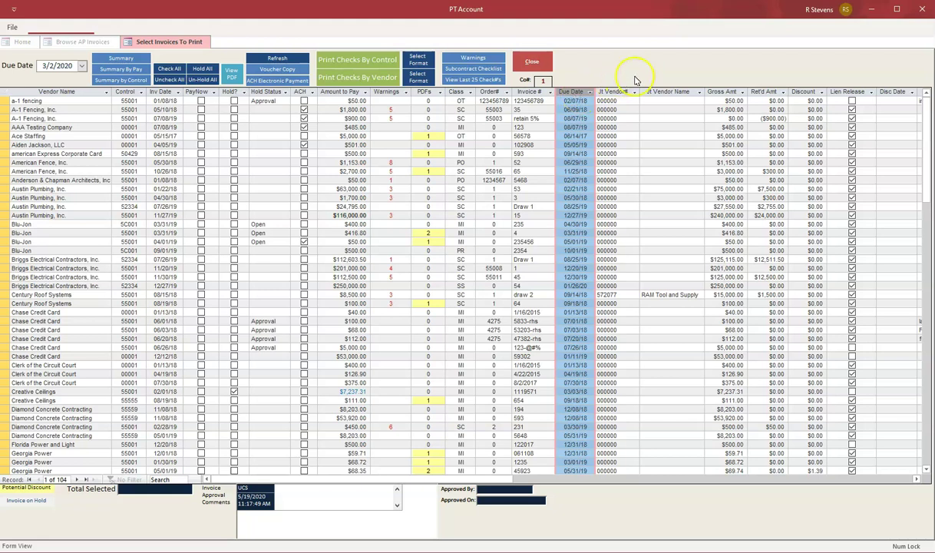
click(662, 90)
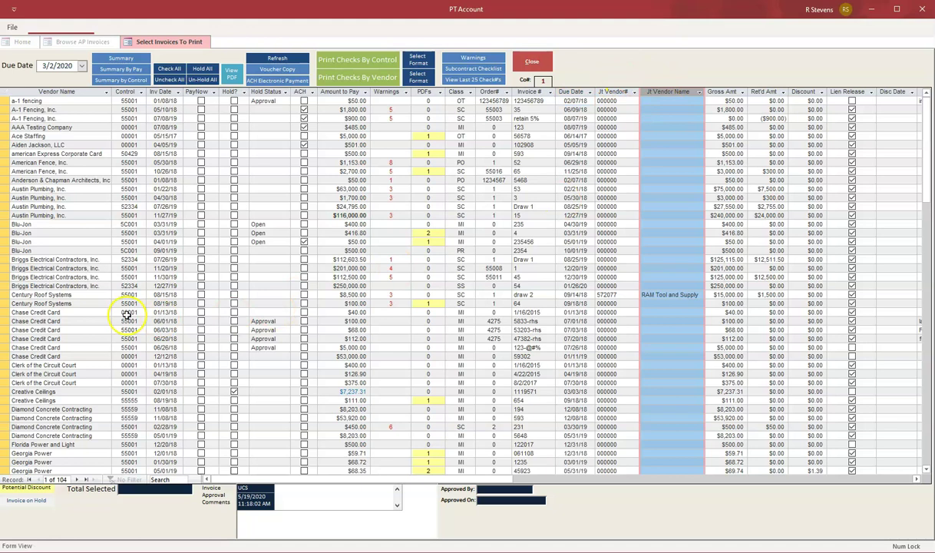
click(9, 294)
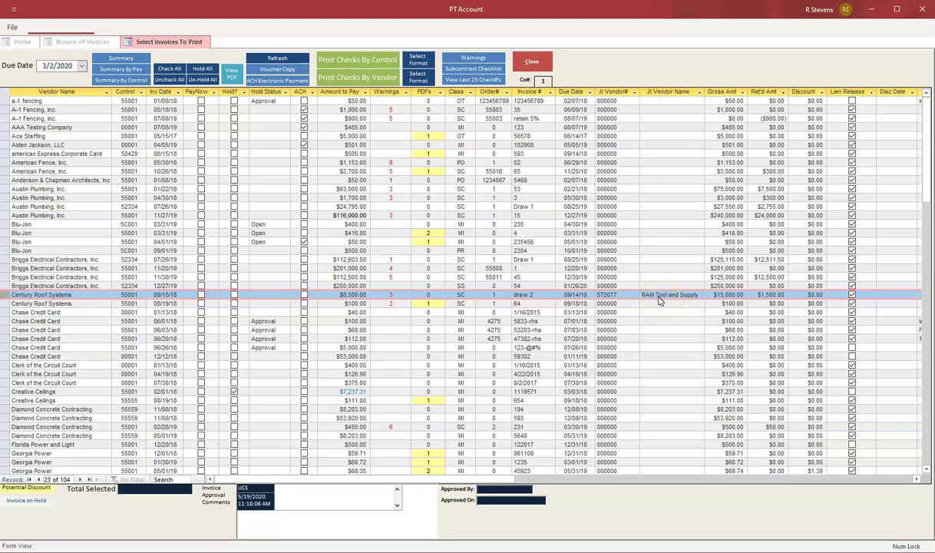
Step: Pay $50,000.00 of Austin Plumbing's 11/27/19 invoice, with GE Appliances as joint vendor
click(325, 215)
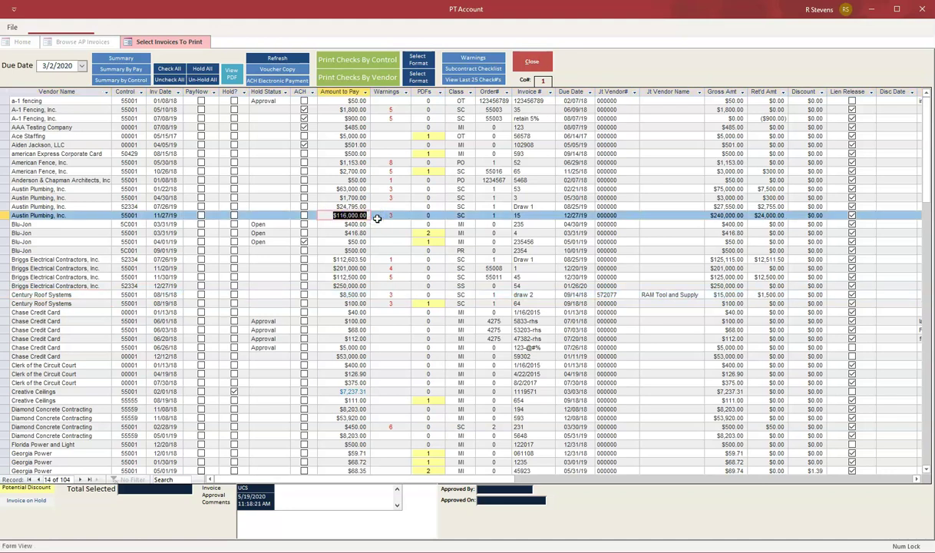
text(500)
key(Tab)
click(698, 215)
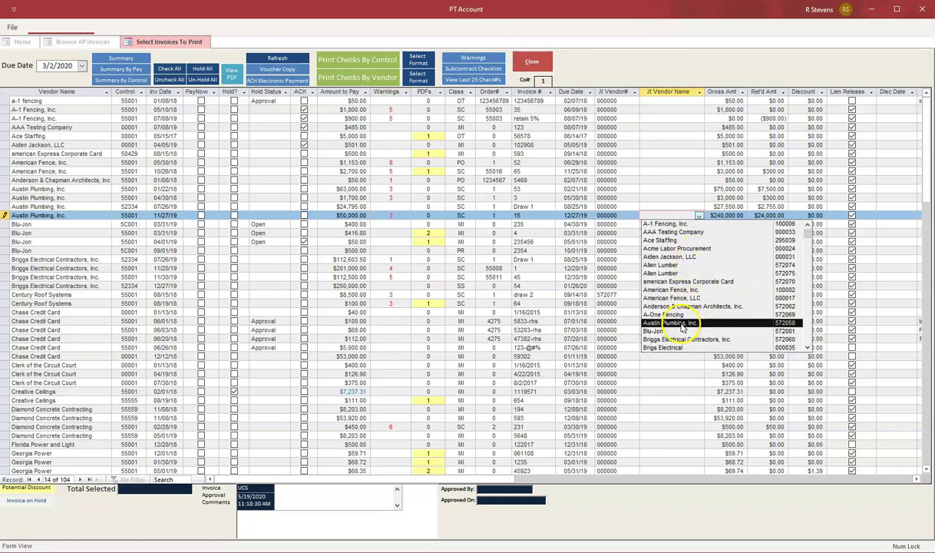
scroll(682, 337, down, 2)
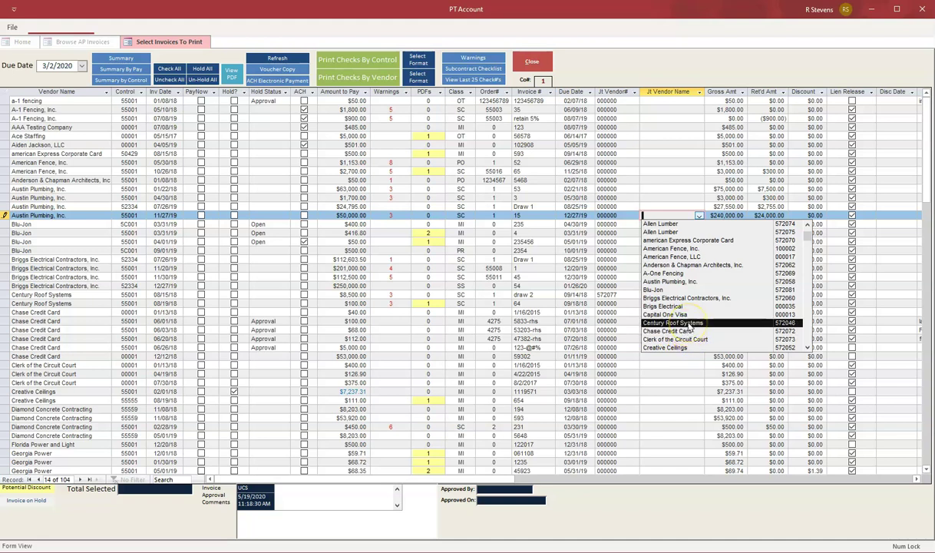
scroll(683, 338, down, 2)
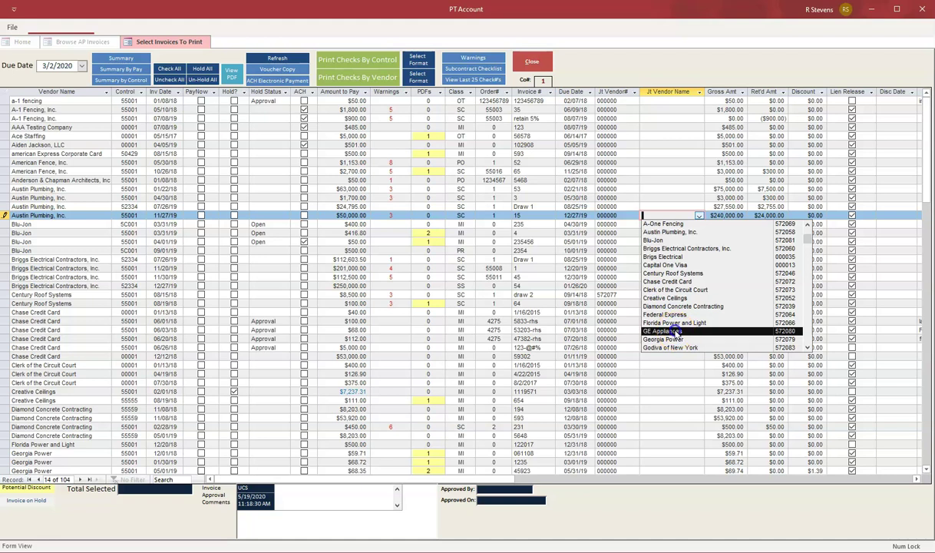
click(672, 331)
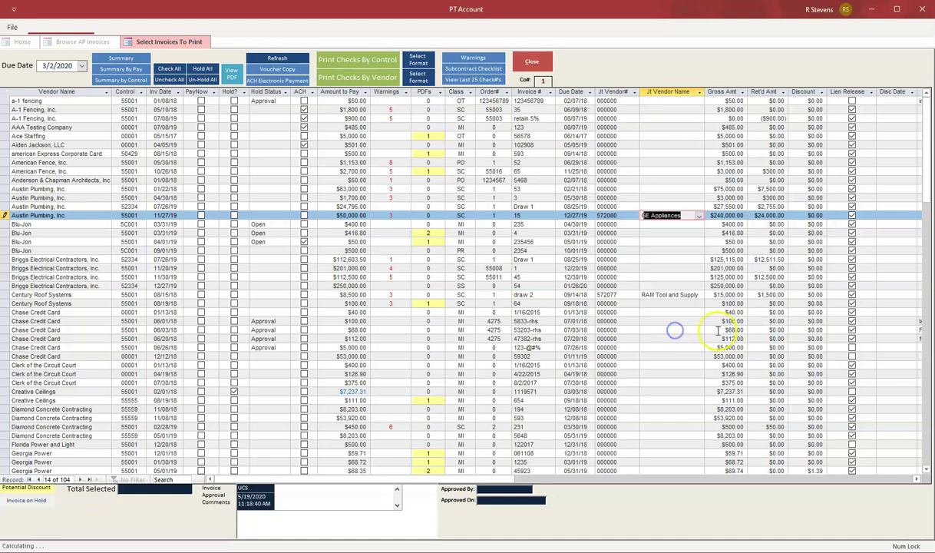
click(201, 215)
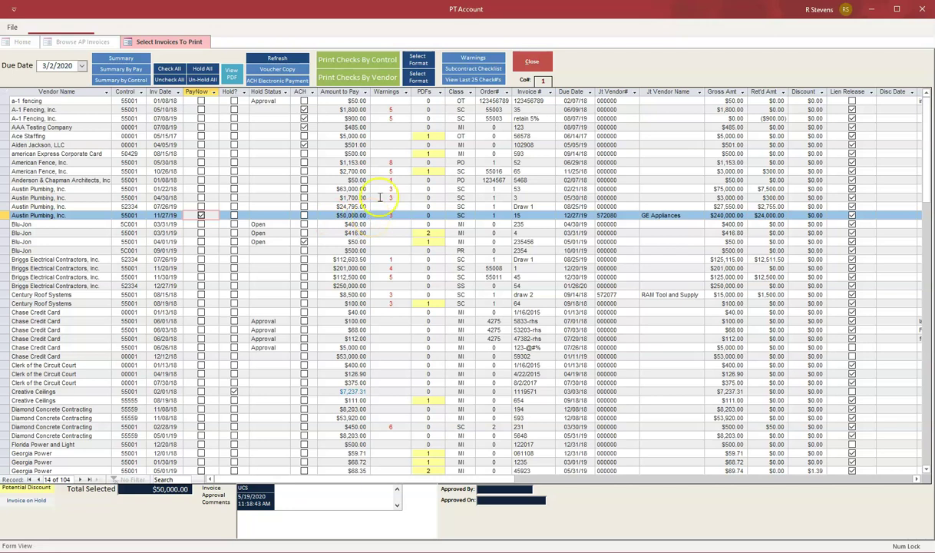
Step: Print joint check 12345 for $50,000.00 by vendor, accepting the reused number, and confirm it printed
click(356, 77)
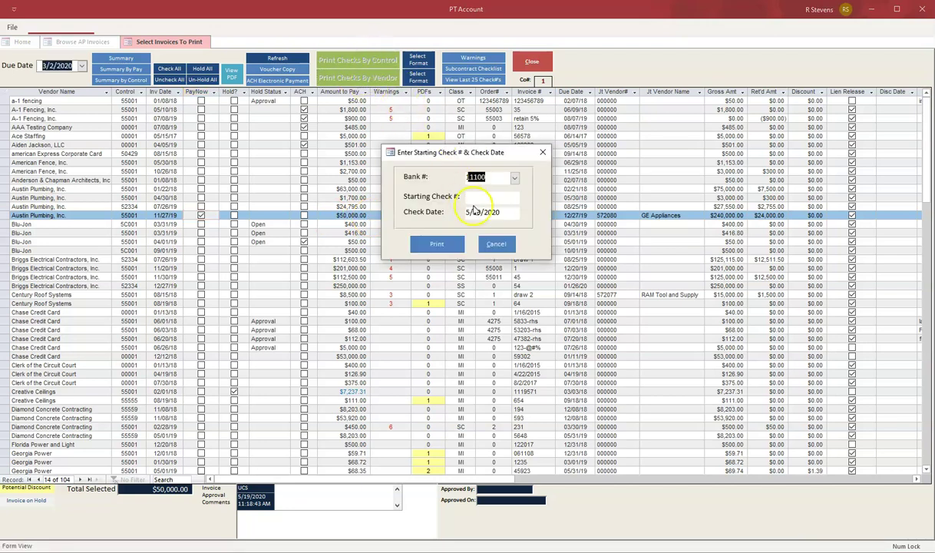
click(476, 198)
text(12345)
click(435, 244)
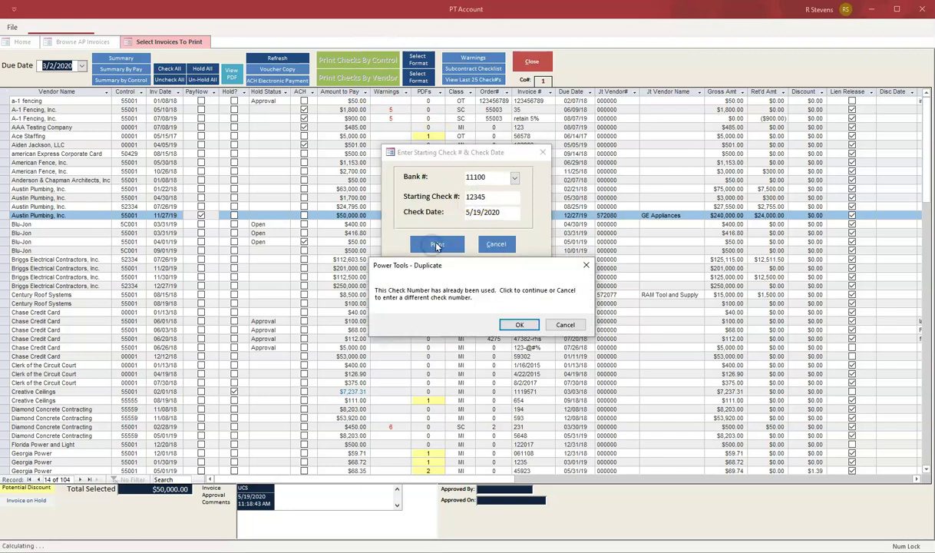
click(514, 328)
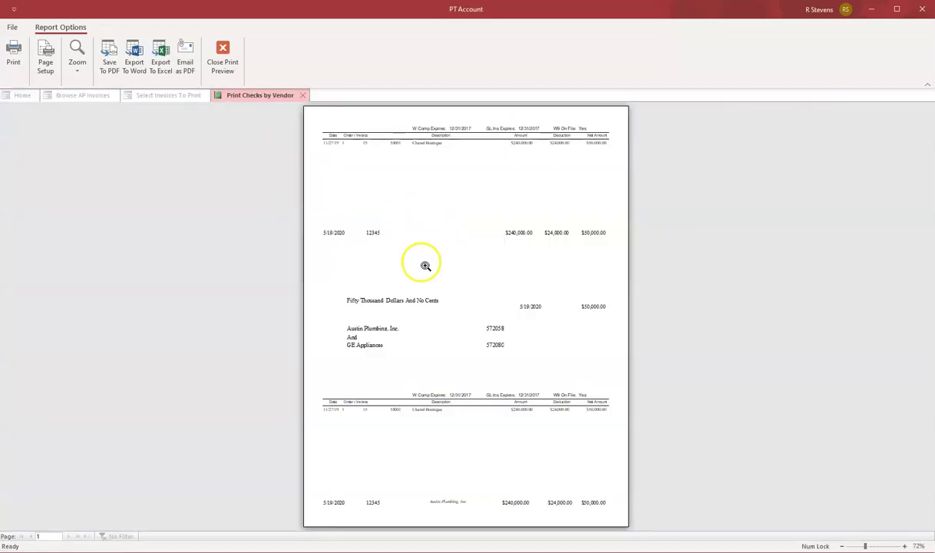
click(422, 269)
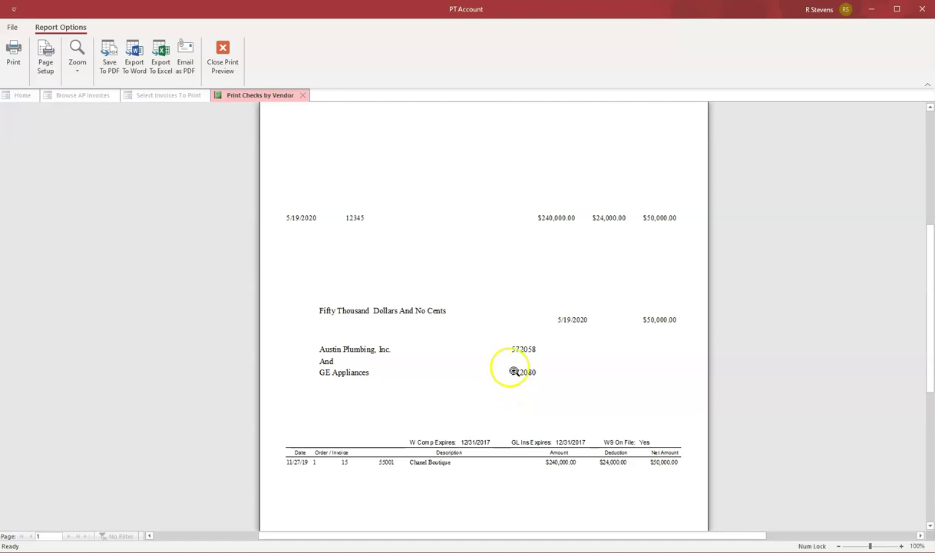
click(222, 53)
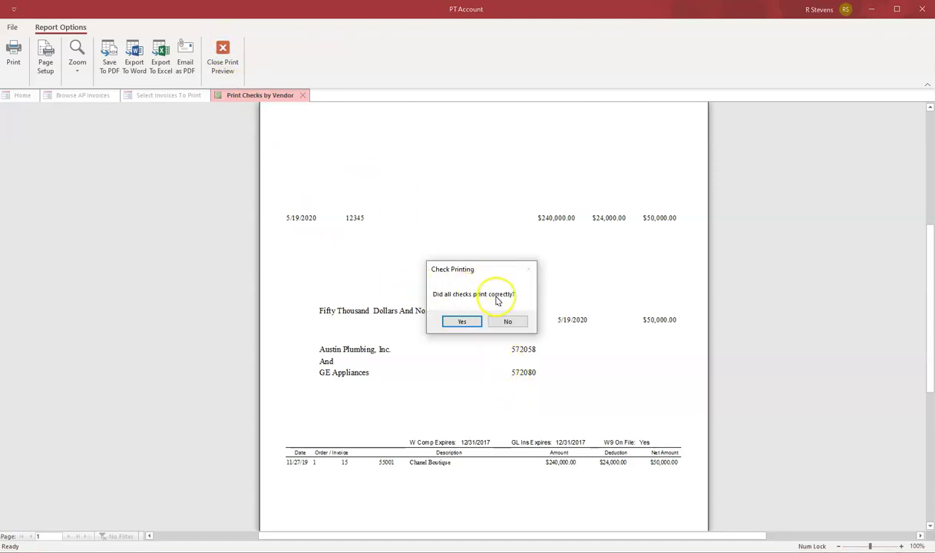
click(464, 321)
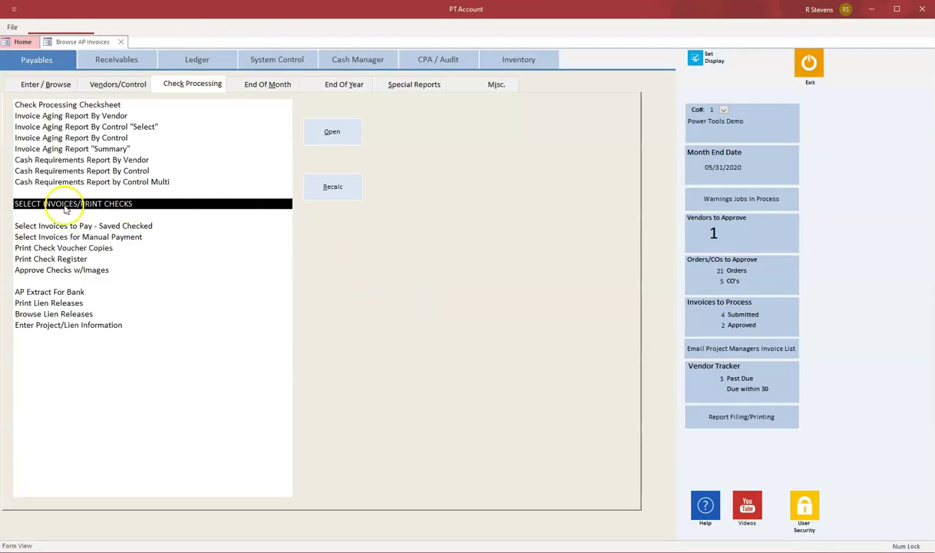
Step: Reopen invoice selection and check that Austin Plumbing's 11/27/19 invoice has $66,000.00 left to pay
click(332, 129)
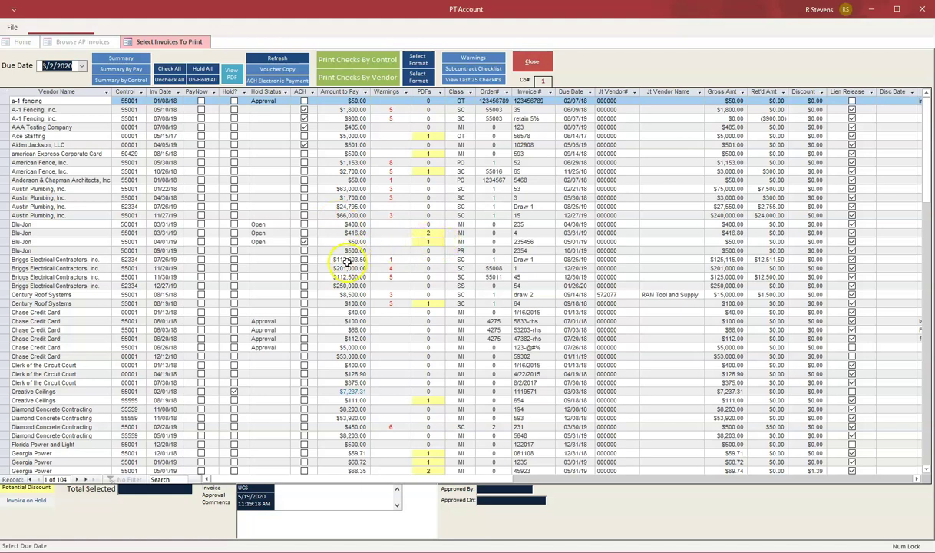
click(349, 215)
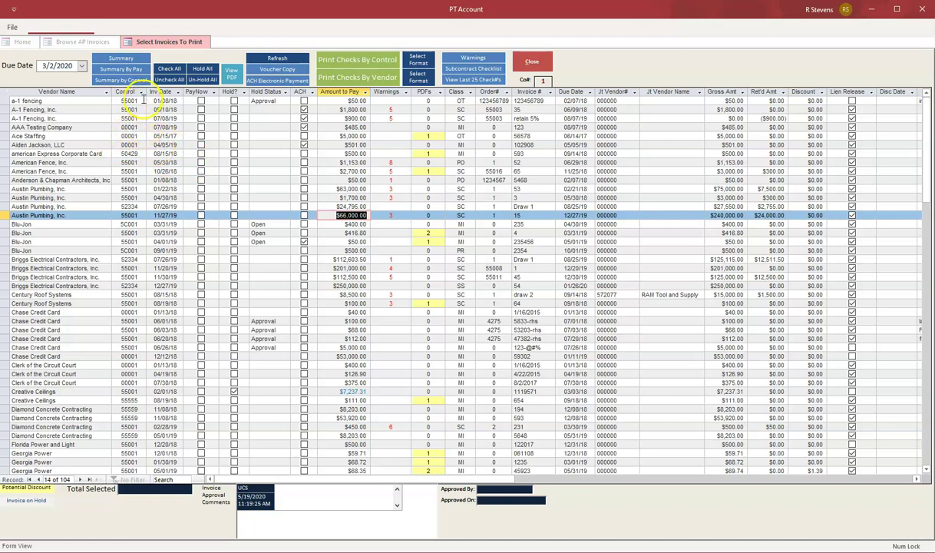
right_click(139, 102)
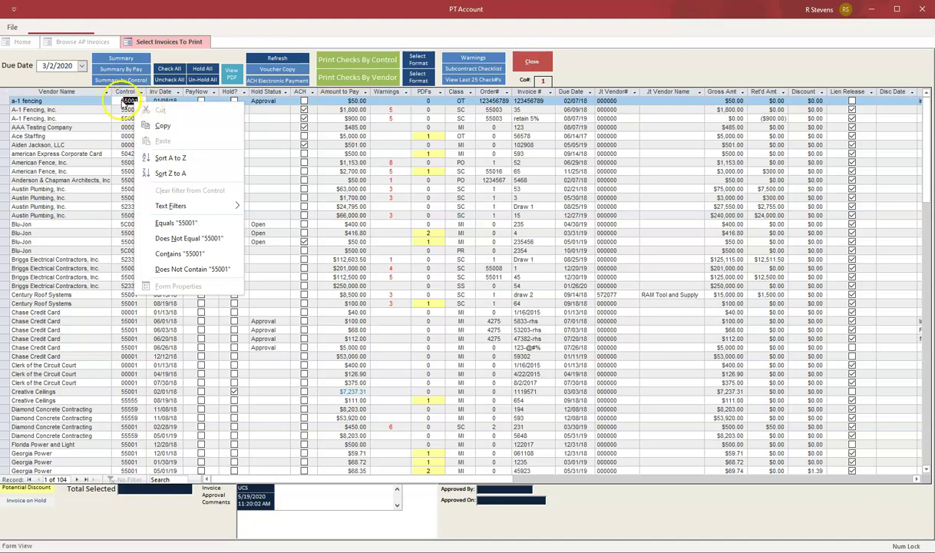
click(170, 206)
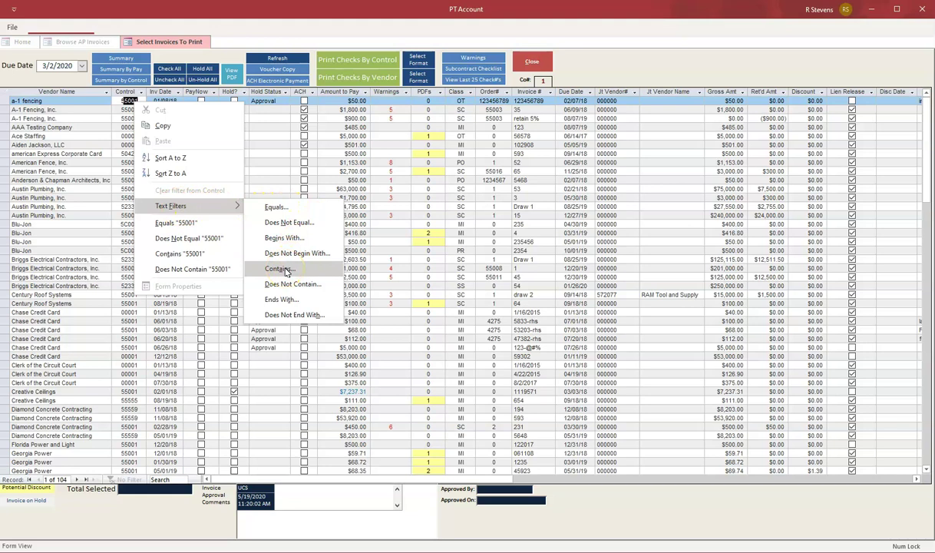
click(280, 208)
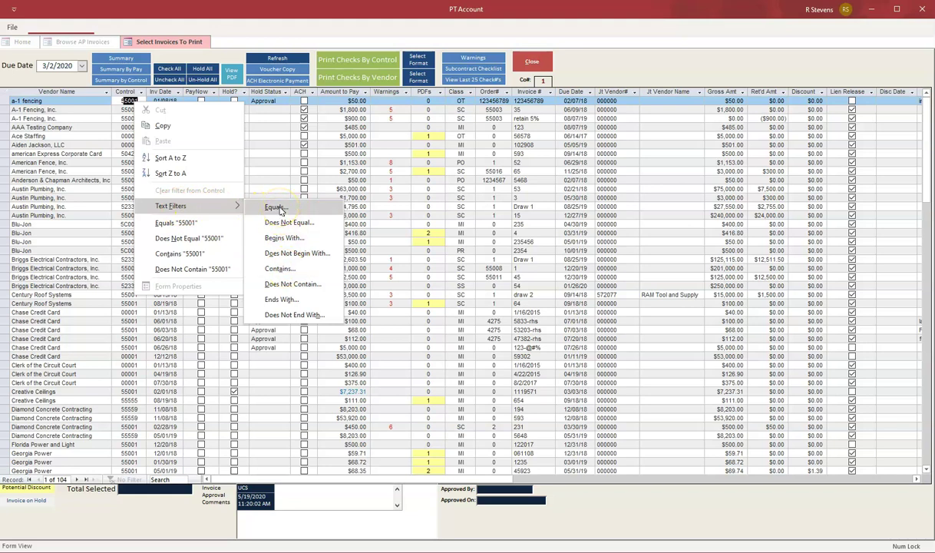
Step: Filter the Control column to 55001 only, narrowing the list to 52 invoices
key(Escape)
key(Escape)
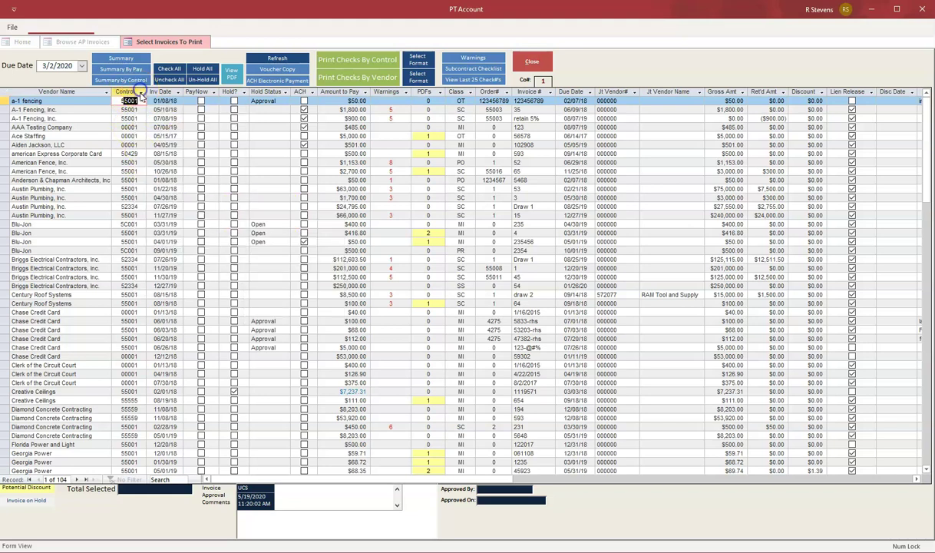
click(142, 93)
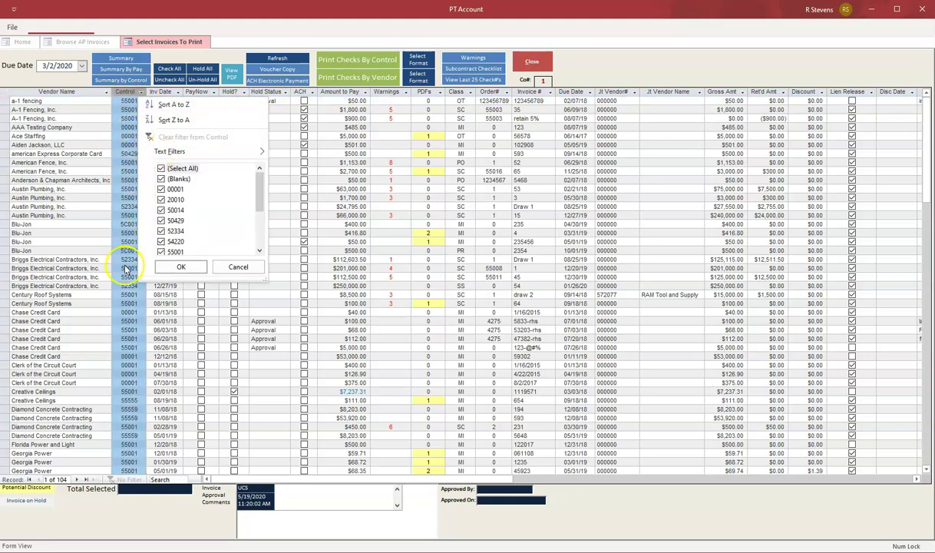
click(160, 168)
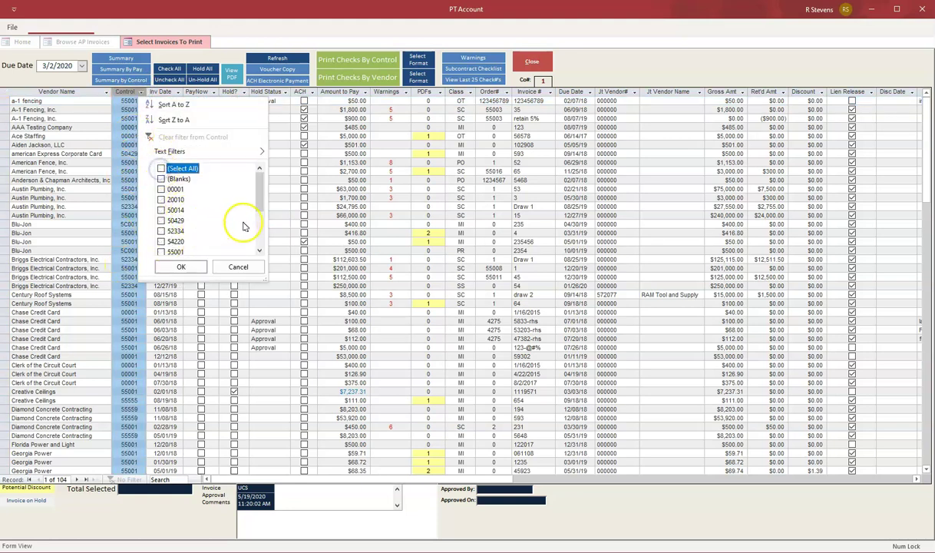
click(160, 252)
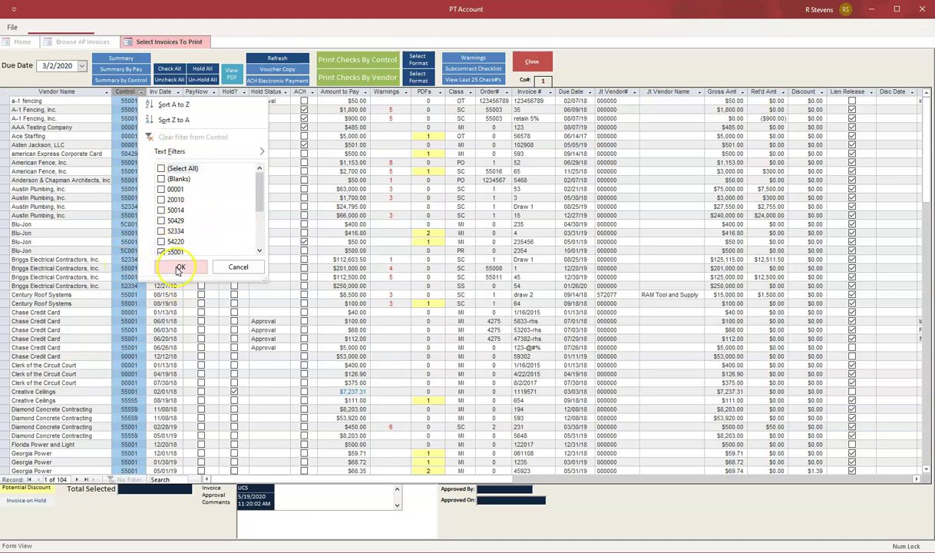
click(181, 267)
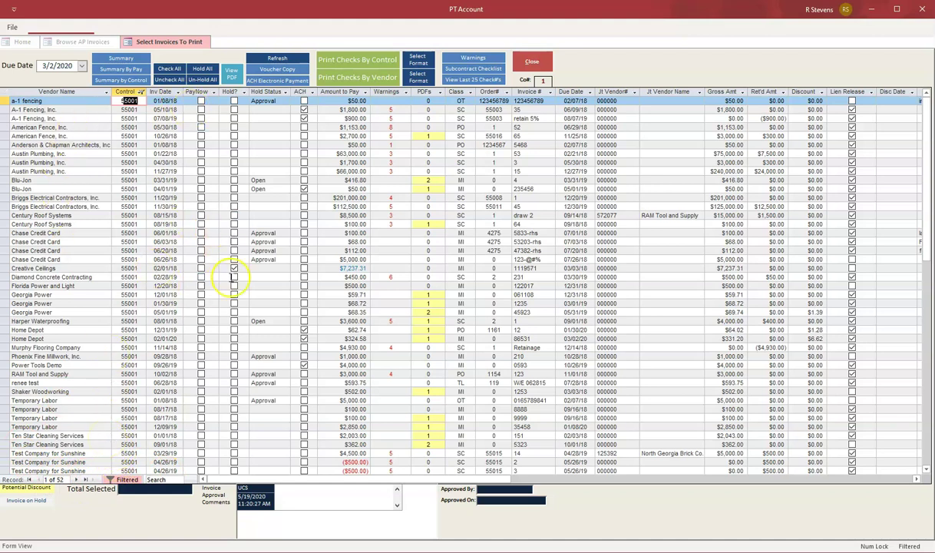
Step: Mark all 55001 invoices to pay except the held Creative Ceilings one, then clear the filter
click(170, 68)
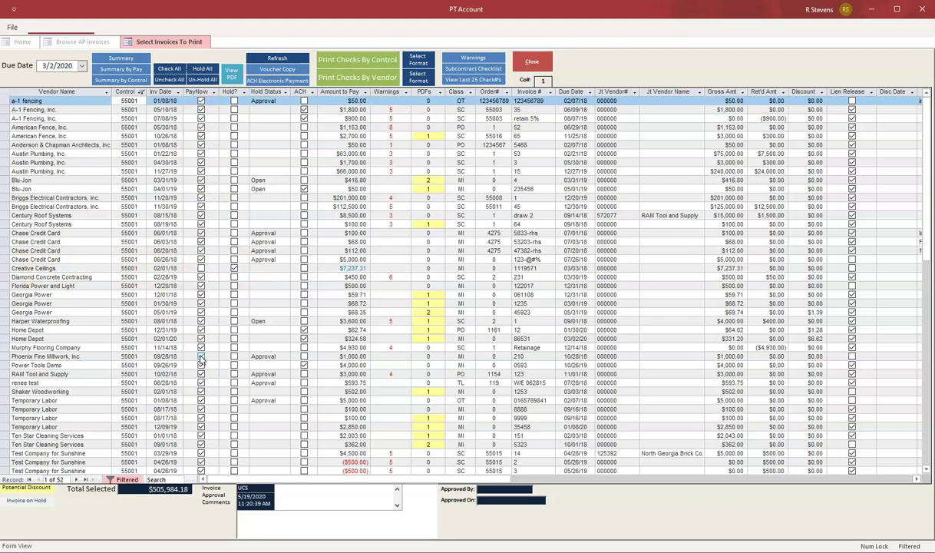
click(232, 270)
click(234, 269)
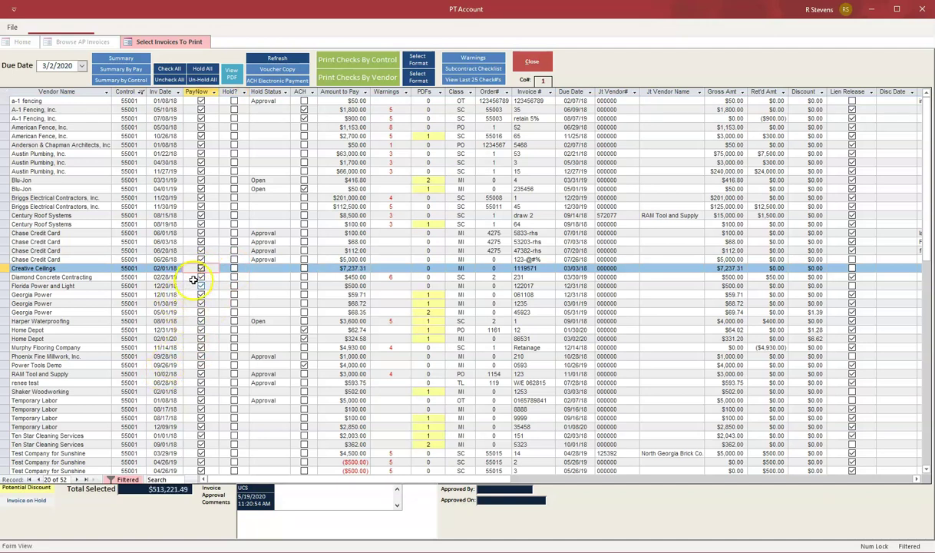
click(201, 268)
click(233, 269)
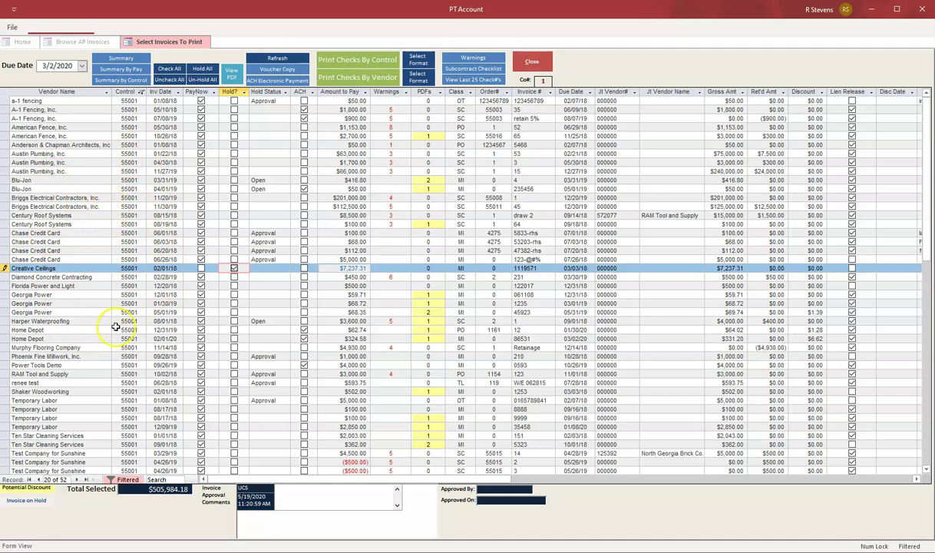
click(126, 480)
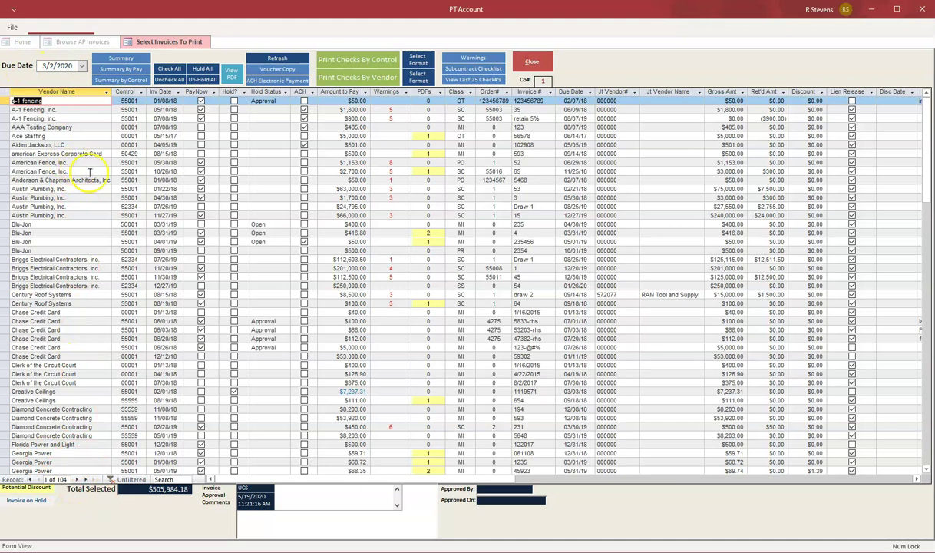
Step: Sort invoices by due date newest first, moving the due date to 11/11/2018 and back to 3/2/2020
click(82, 68)
scroll(94, 184, down, 2)
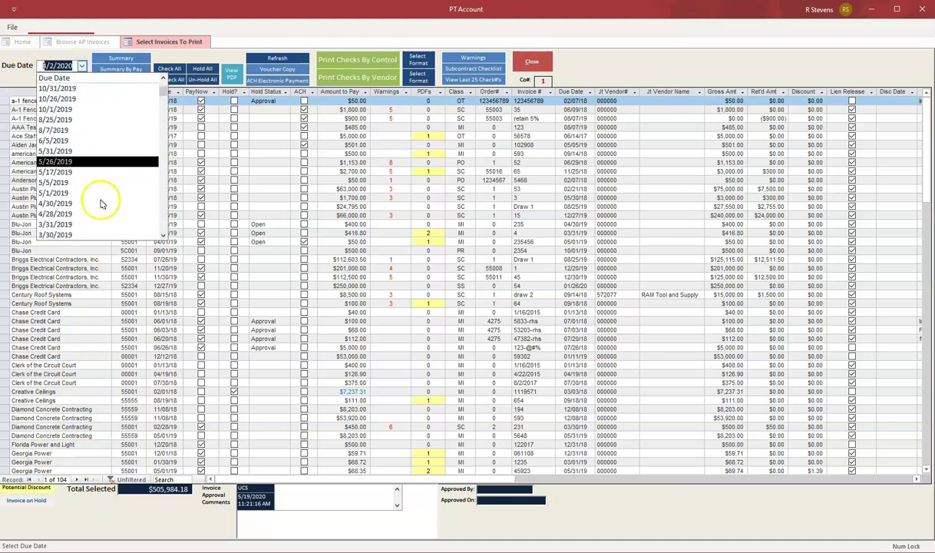
scroll(100, 203, down, 3)
click(77, 201)
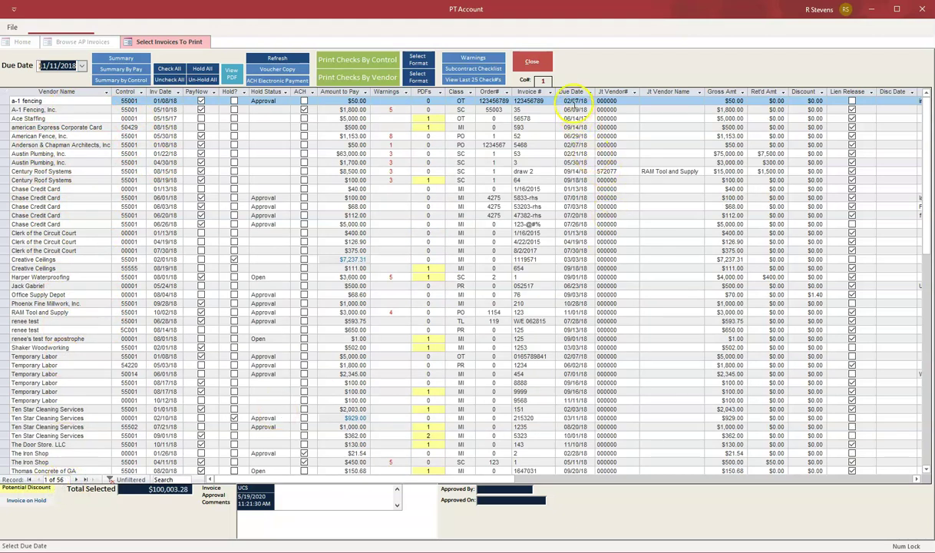
right_click(575, 103)
click(575, 179)
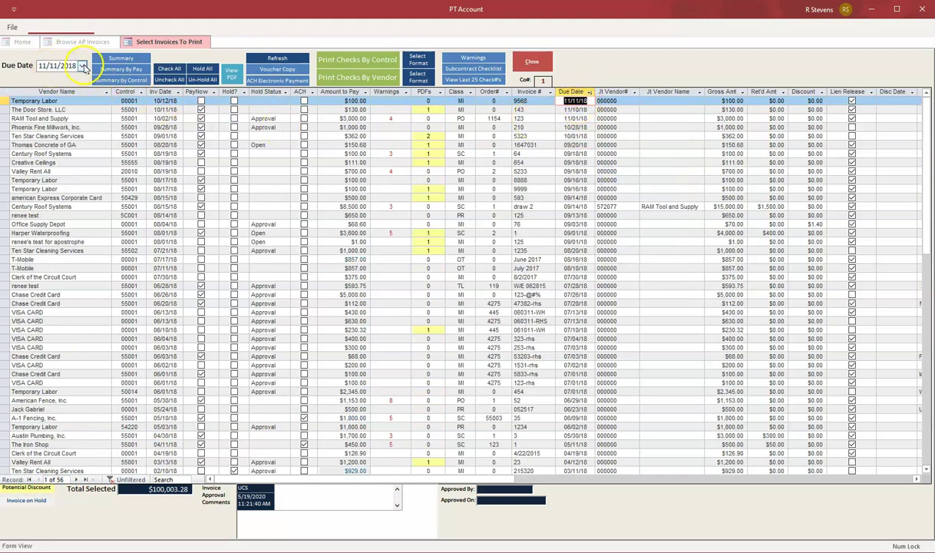
click(82, 65)
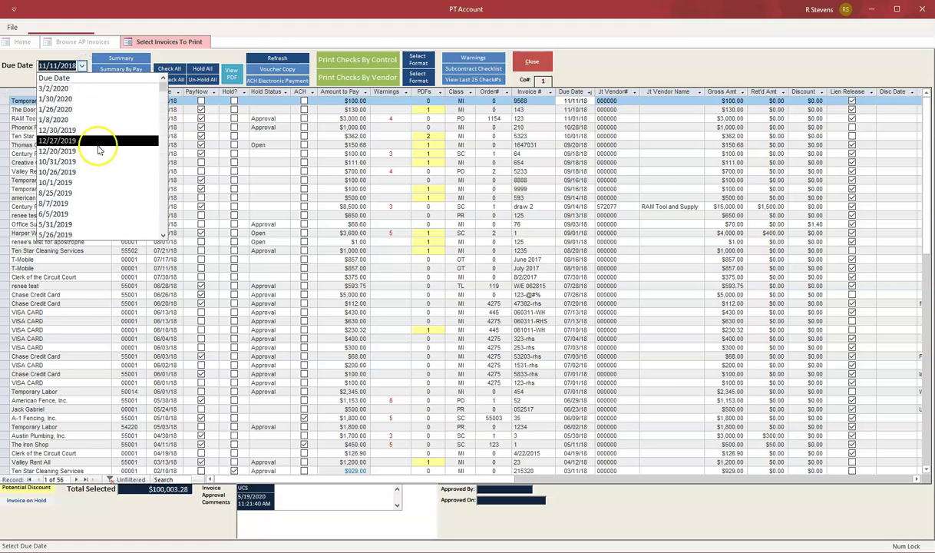
click(54, 88)
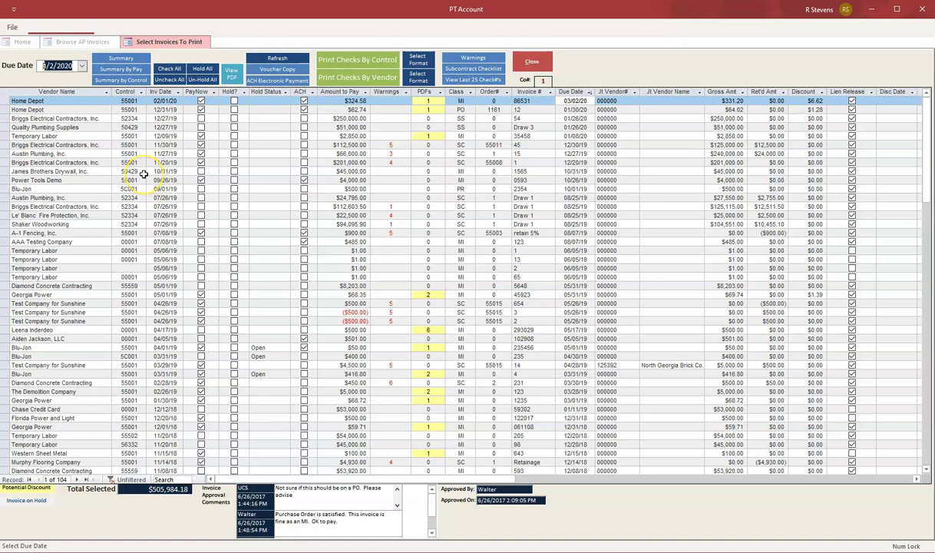
Step: Sort by vendor A to Z and mark only the four Austin Plumbing invoices to pay, totalling $155,495.00
right_click(52, 117)
click(75, 163)
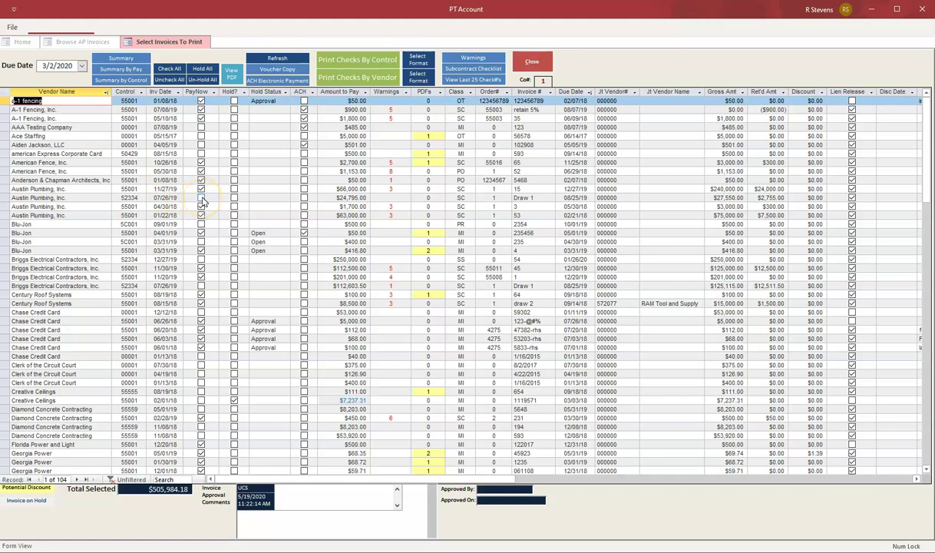
click(169, 79)
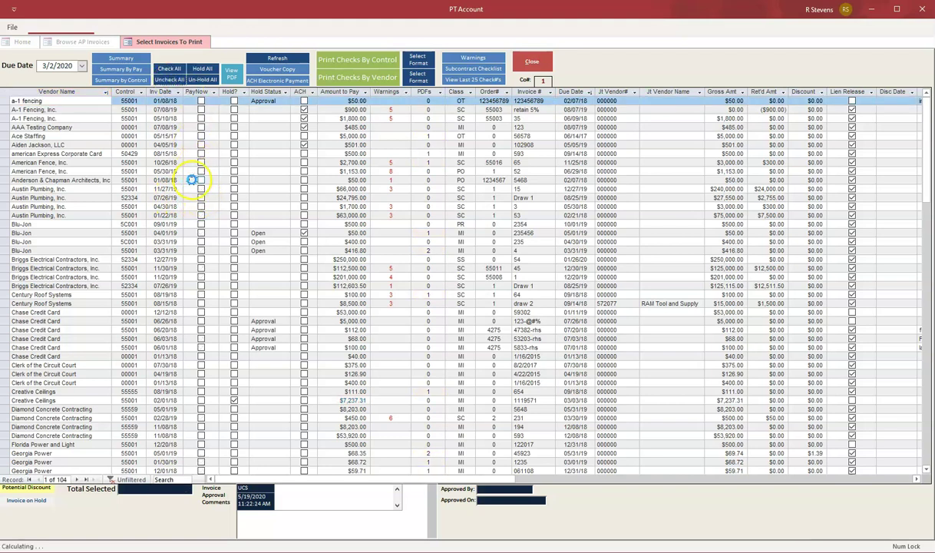
click(200, 162)
click(200, 171)
click(200, 180)
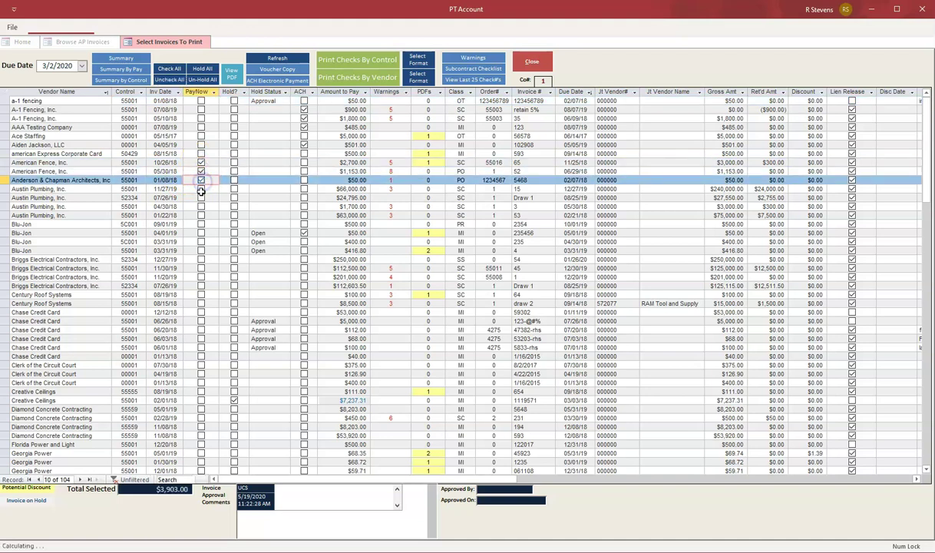
click(202, 192)
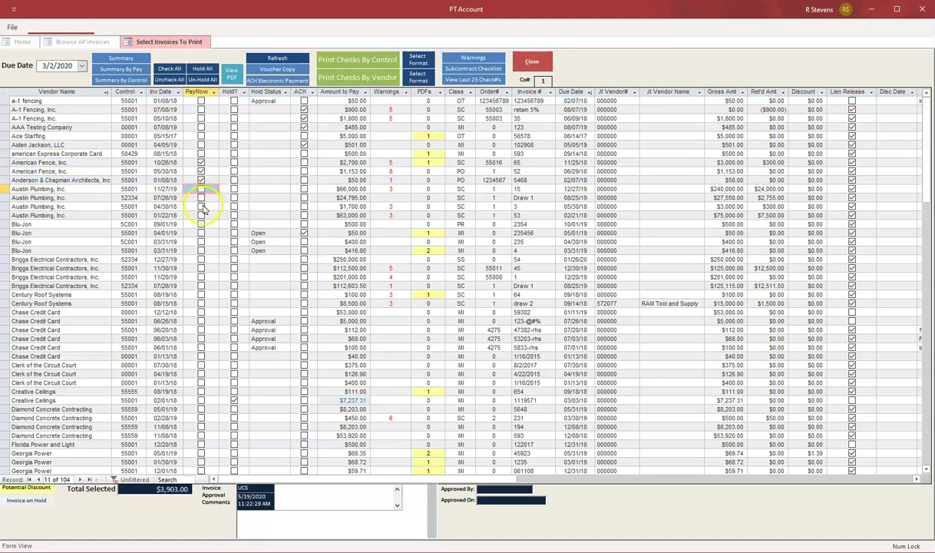
click(201, 215)
click(200, 206)
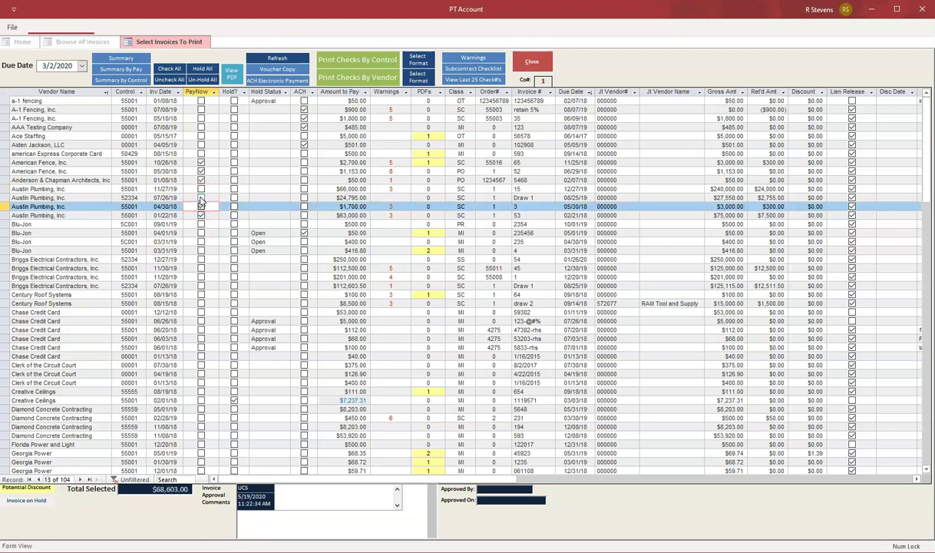
click(200, 197)
click(201, 188)
click(201, 180)
click(201, 170)
click(201, 162)
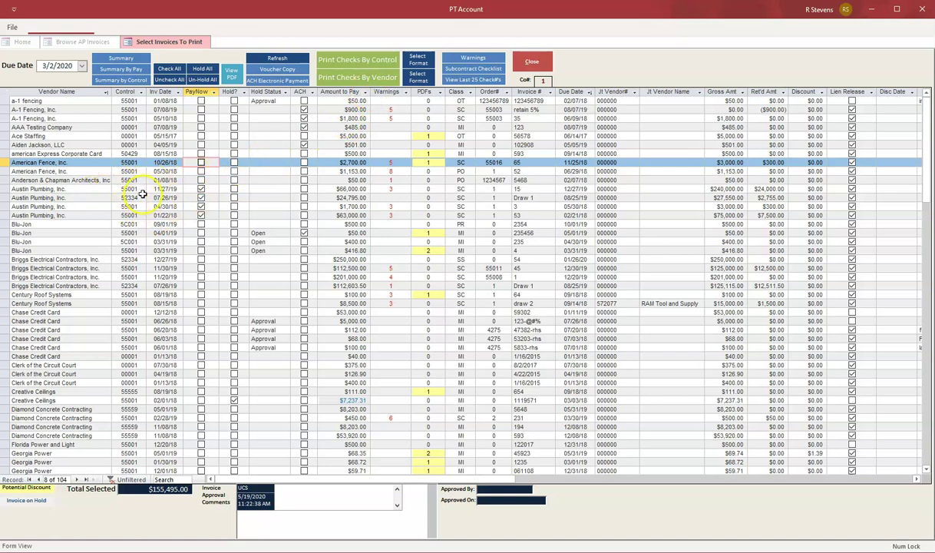
Step: Choose New Default Version as the check format
click(418, 60)
click(525, 88)
click(427, 419)
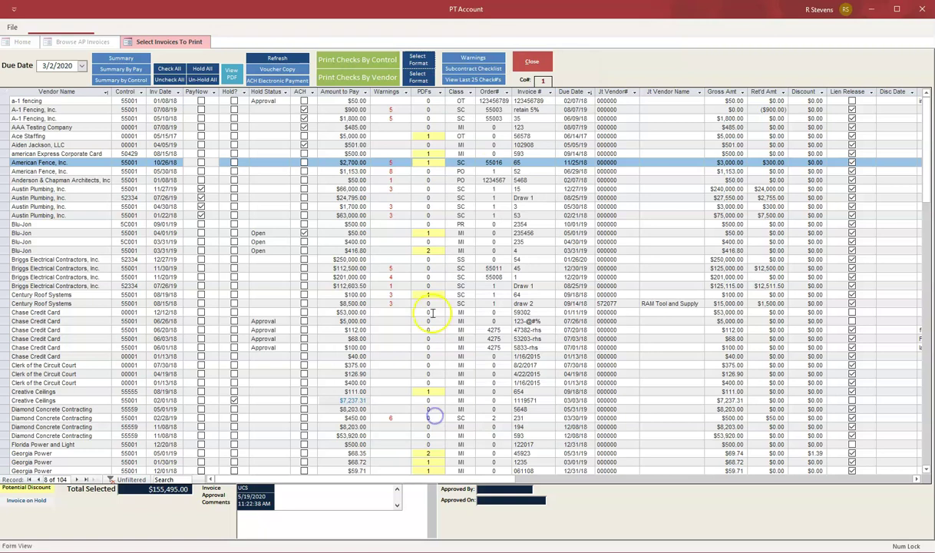
Step: Preview the Austin Plumbing checks in control order, starting at check number 134
click(365, 60)
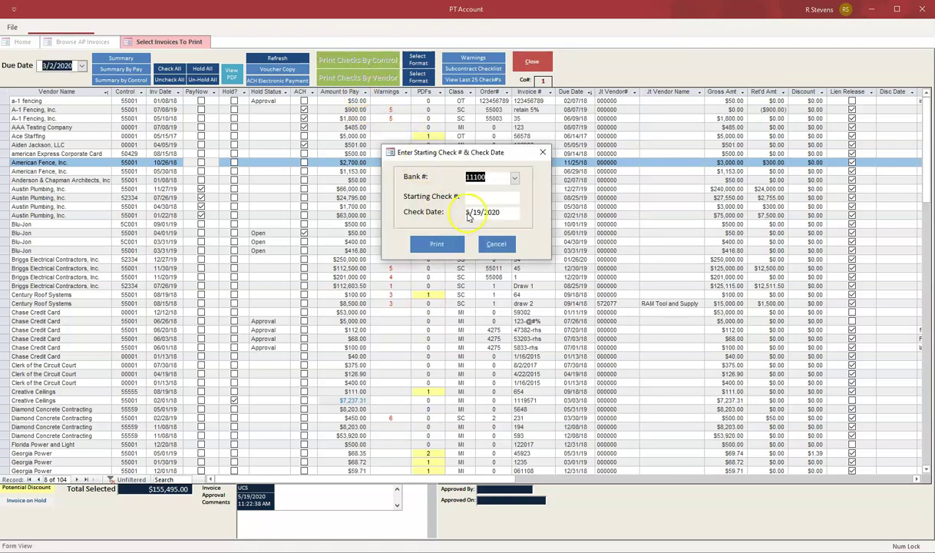
click(476, 196)
text(134)
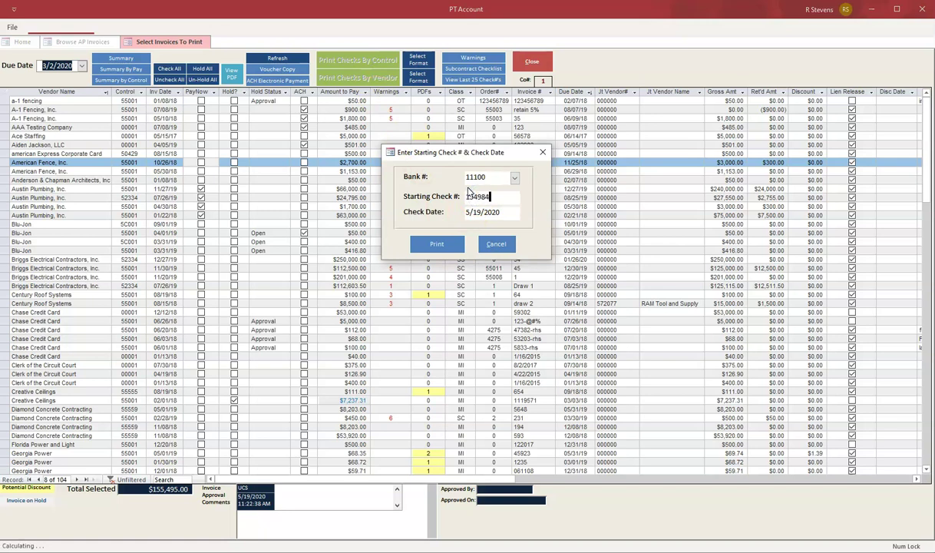
click(426, 241)
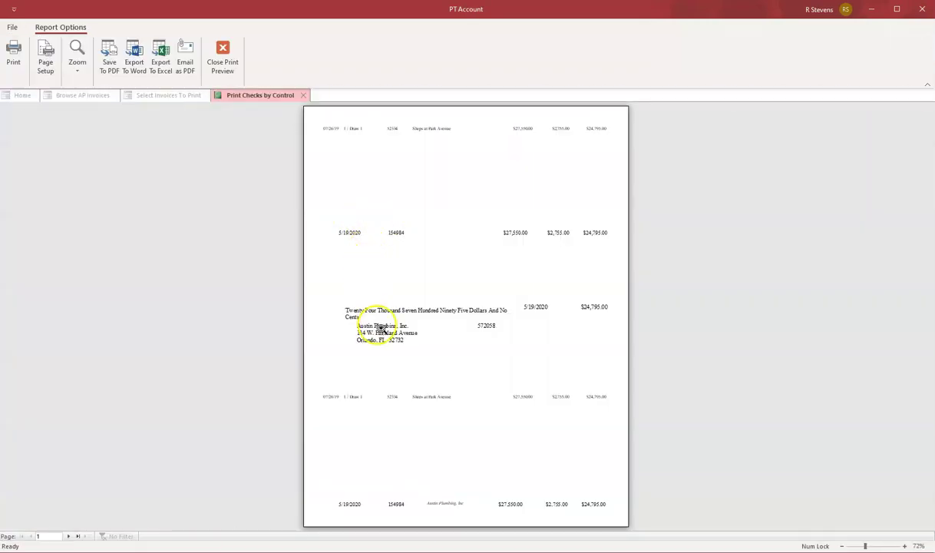
click(434, 411)
scroll(417, 274, up, 1)
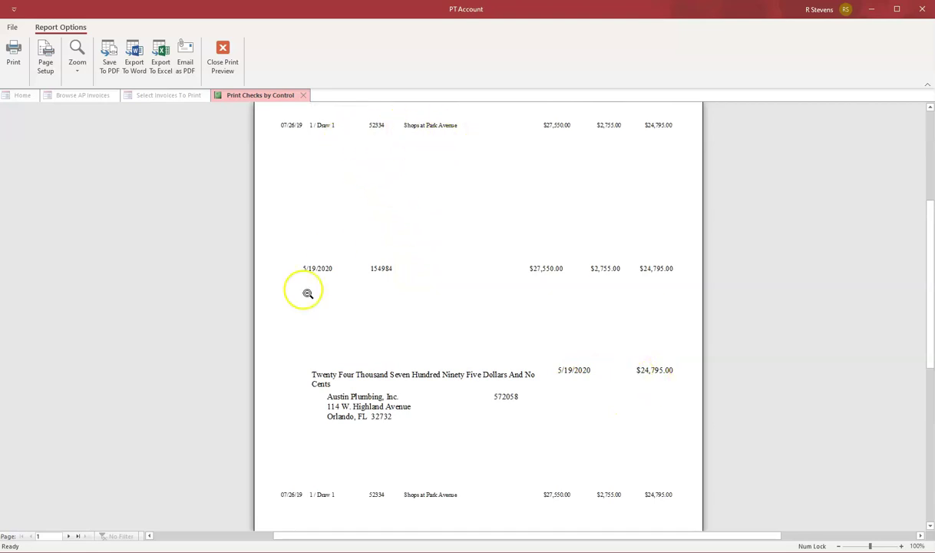
click(66, 536)
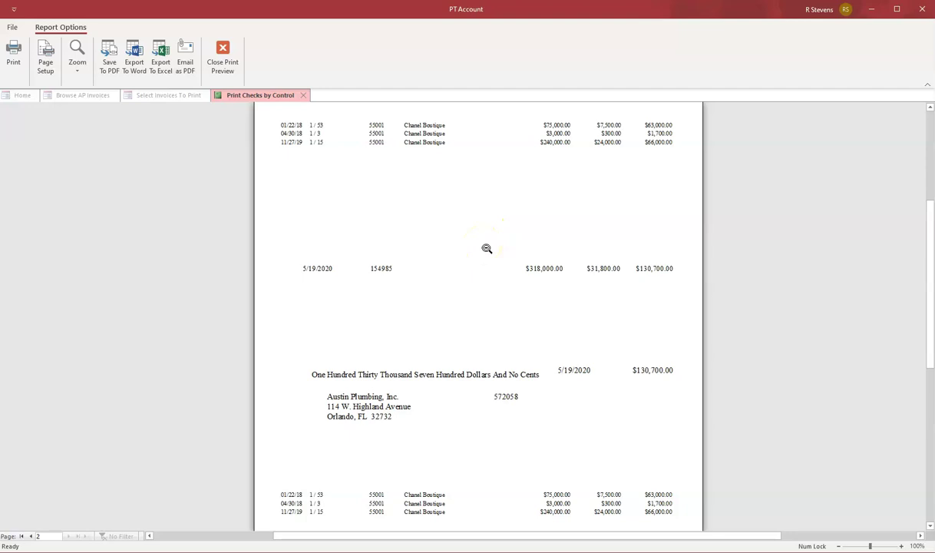
Step: Close the preview, report that the checks misprinted, and cancel without recording a last good check
click(222, 59)
click(515, 321)
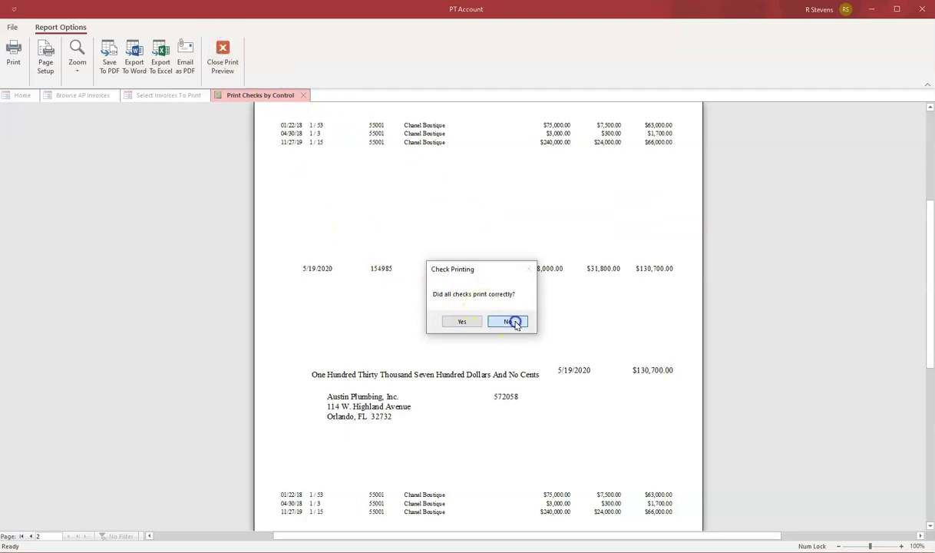
click(492, 215)
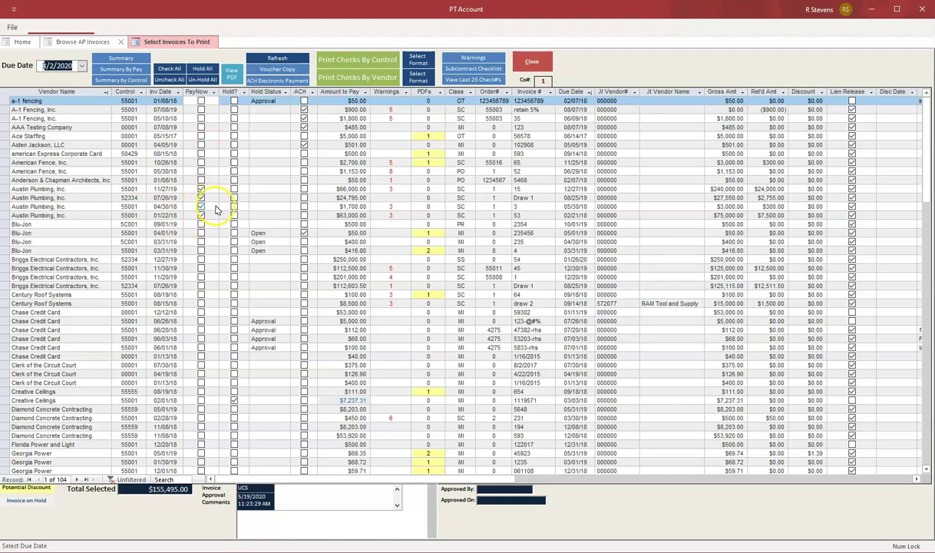
Step: Clear PayNow on the Austin Plumbing invoices dated 11/27/19, 07/26/19, 04/30/18 and 01/22/18
click(202, 197)
click(202, 188)
click(202, 189)
click(201, 198)
click(201, 206)
click(201, 216)
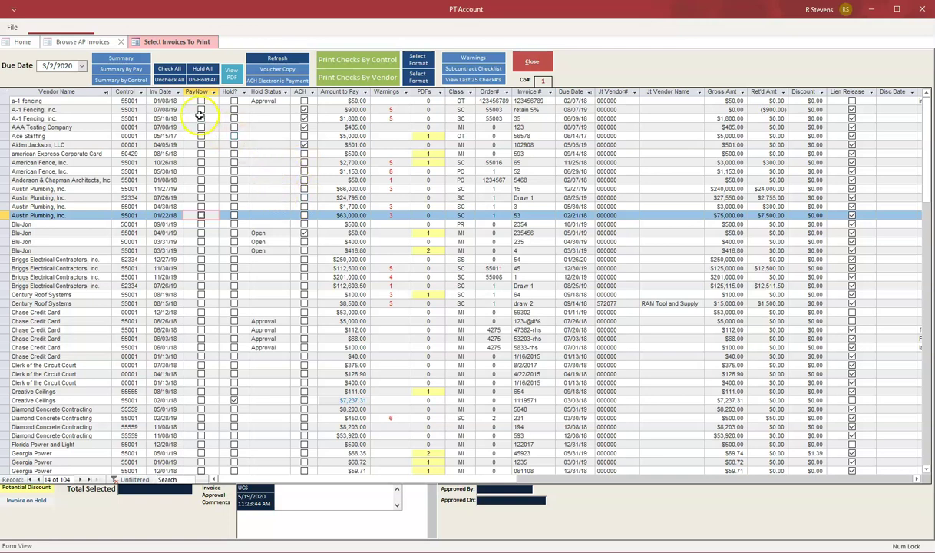
click(202, 109)
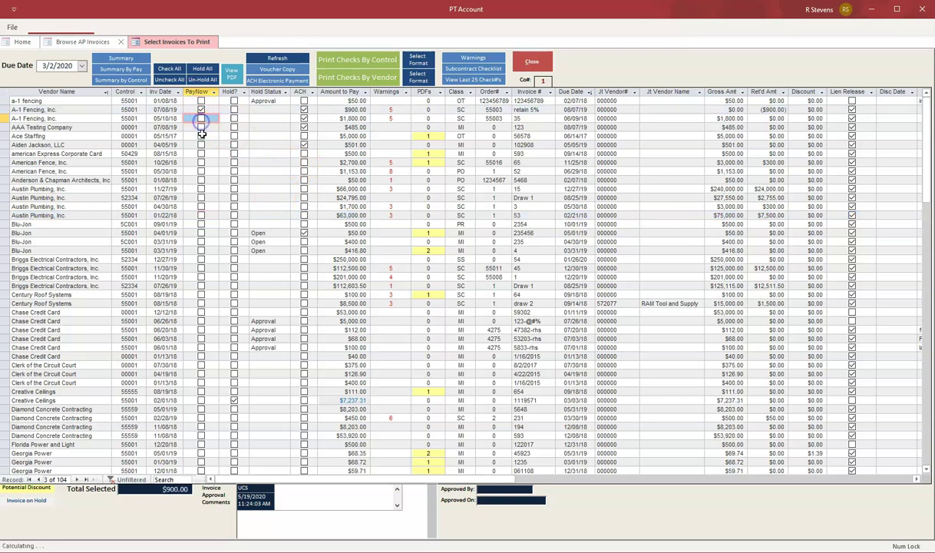
click(201, 119)
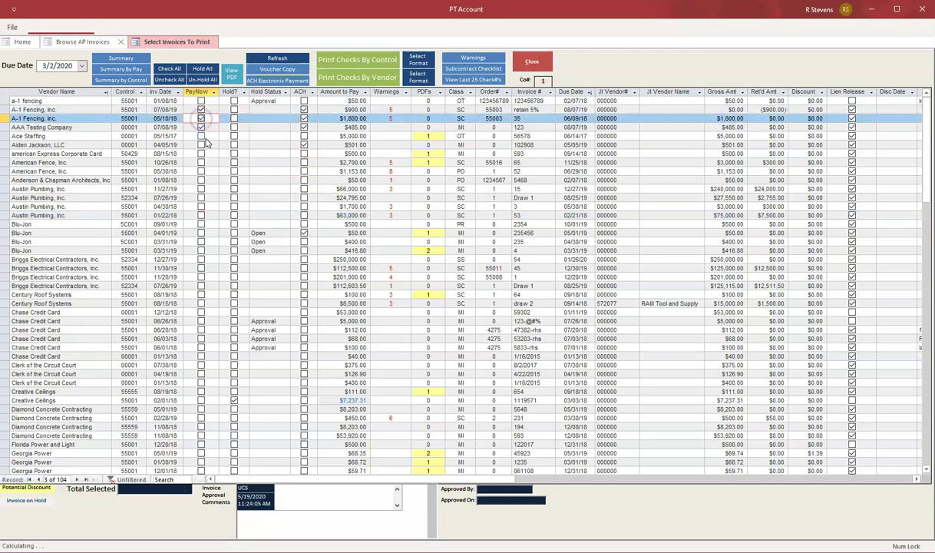
click(201, 127)
click(201, 145)
click(297, 92)
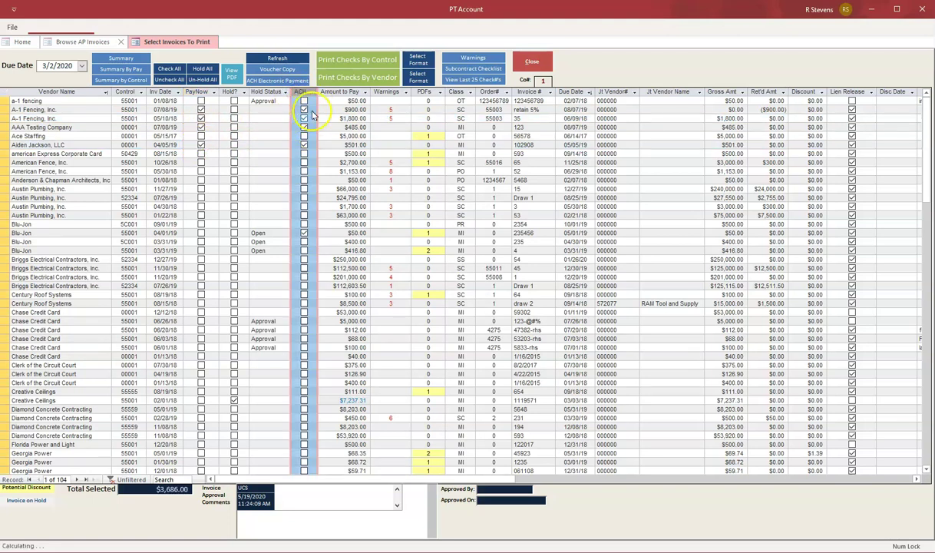
click(201, 234)
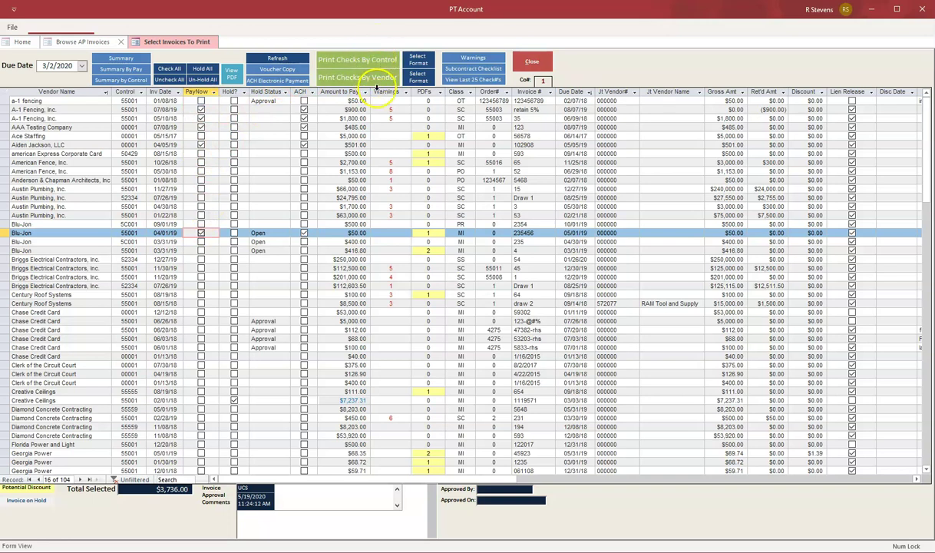
Step: Create the ACH payment with voucher 132468 effective 5/21/2020, and enlarge the $3,736.00 review report
click(341, 109)
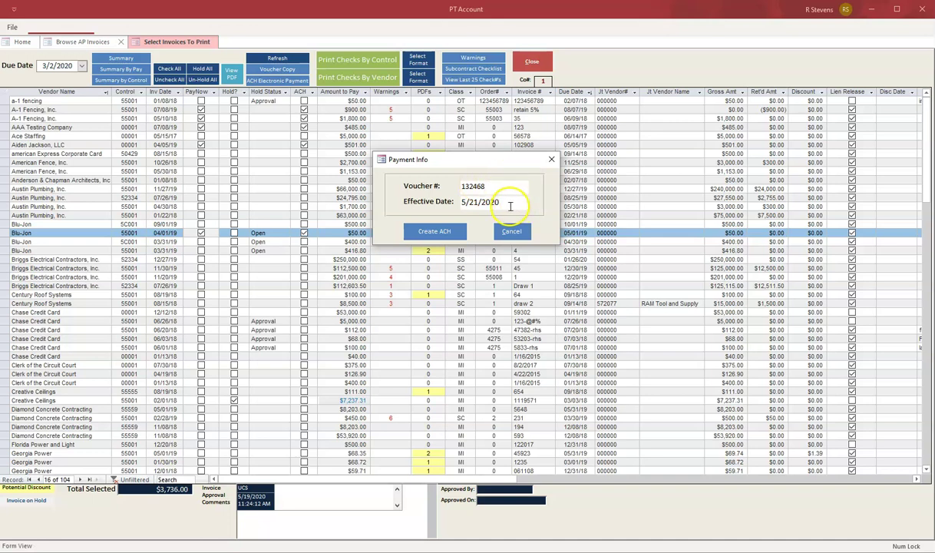
click(442, 234)
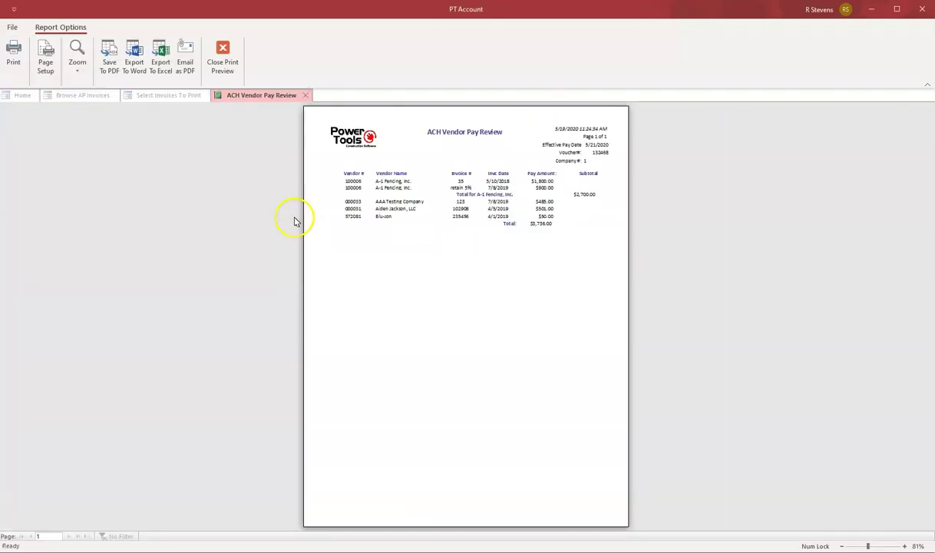
click(430, 297)
scroll(451, 277, up, 3)
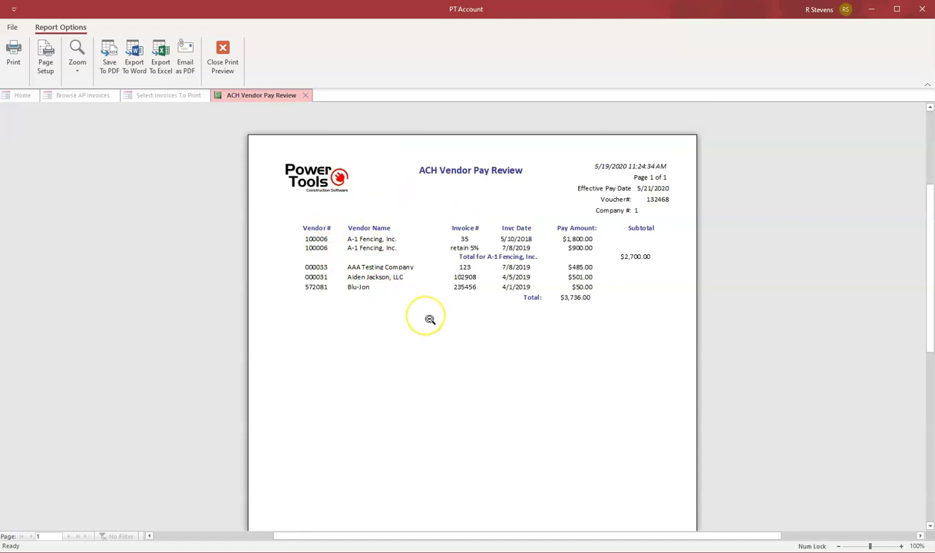
Step: Confirm creating ACH file ACH_AP_1.txt and send vendor payment notifications through the Outlook profile
click(225, 52)
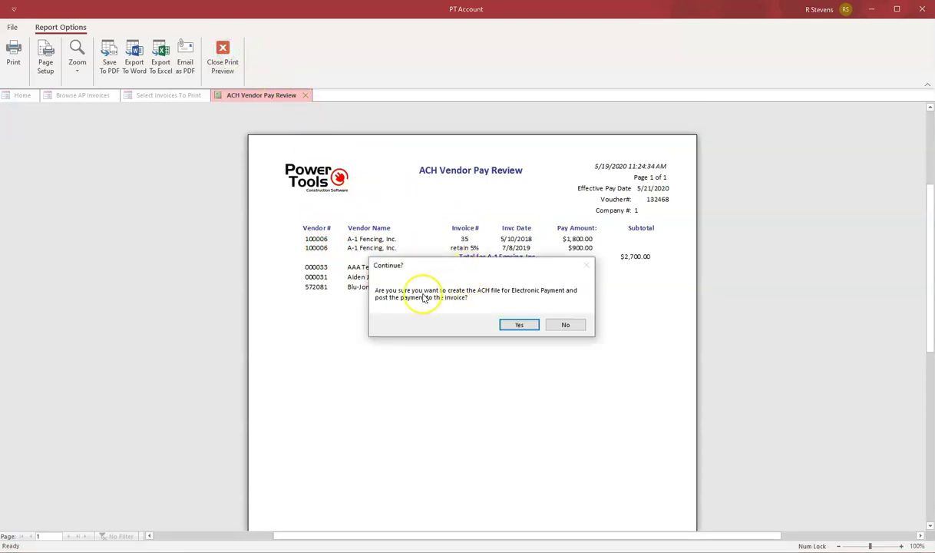
click(522, 324)
click(541, 326)
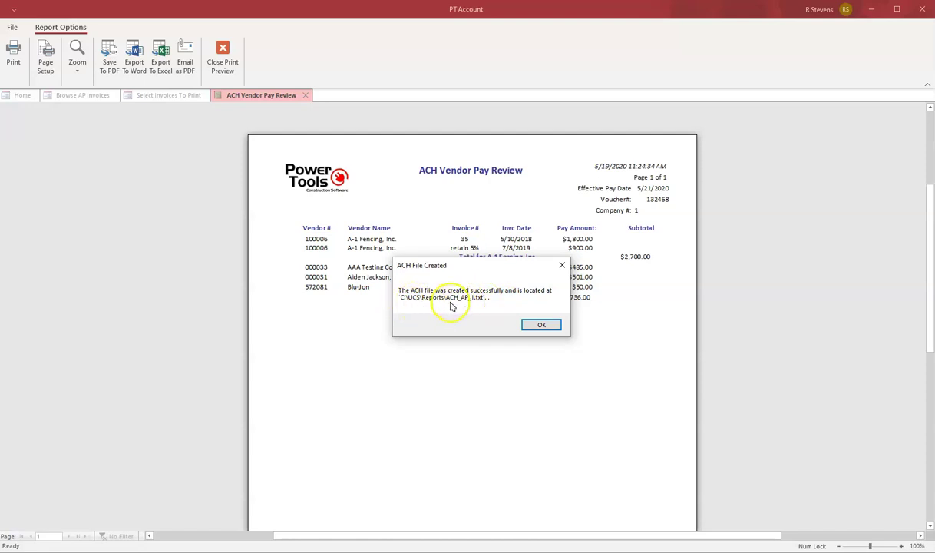
click(544, 324)
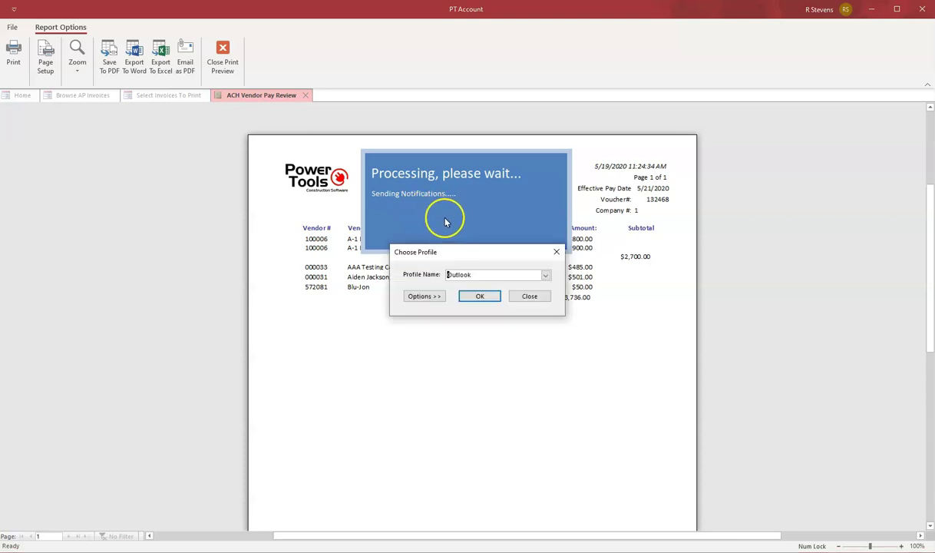
click(479, 298)
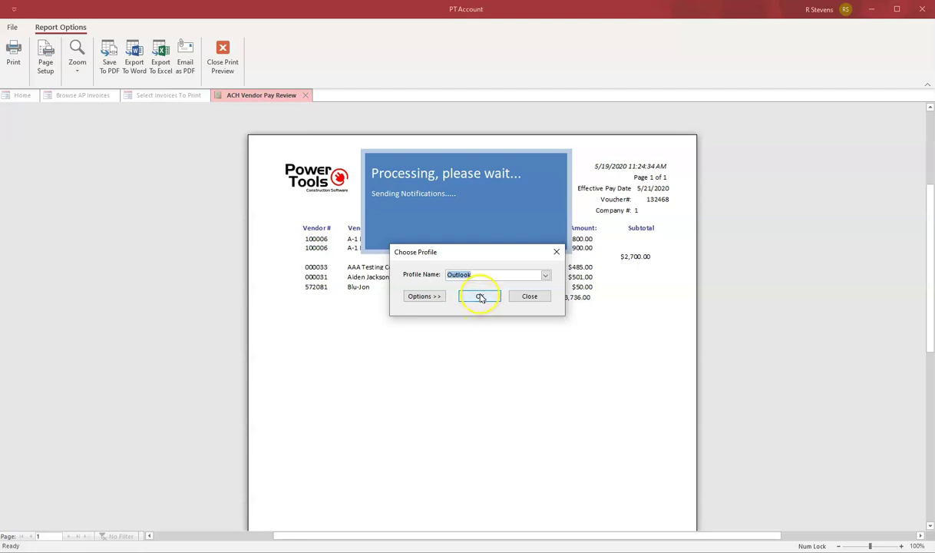
click(479, 298)
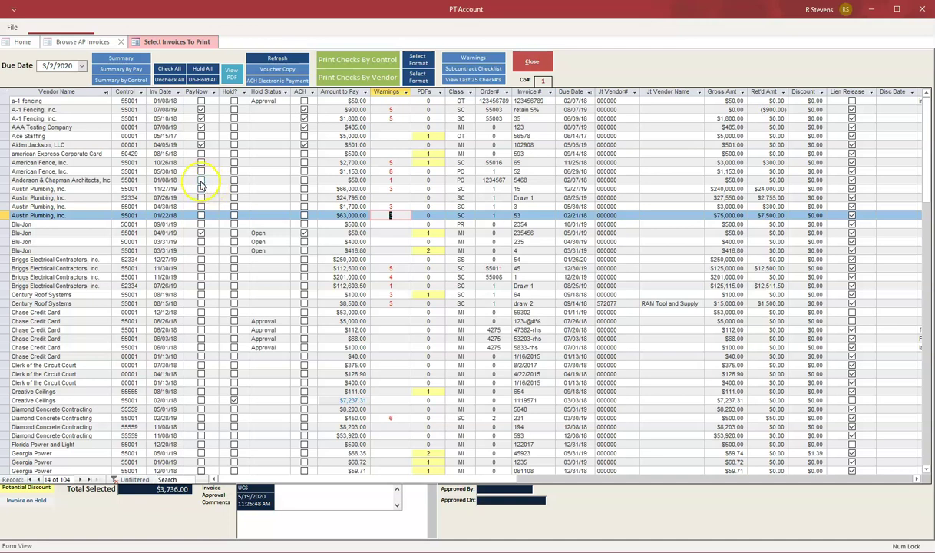
Step: Mark Anderson & Chapman, Austin Plumbing, Briggs Electrical, Century Roof and Chase Credit Card invoices to pay, then close the form
click(200, 180)
click(200, 189)
click(201, 207)
click(200, 215)
click(200, 250)
click(200, 267)
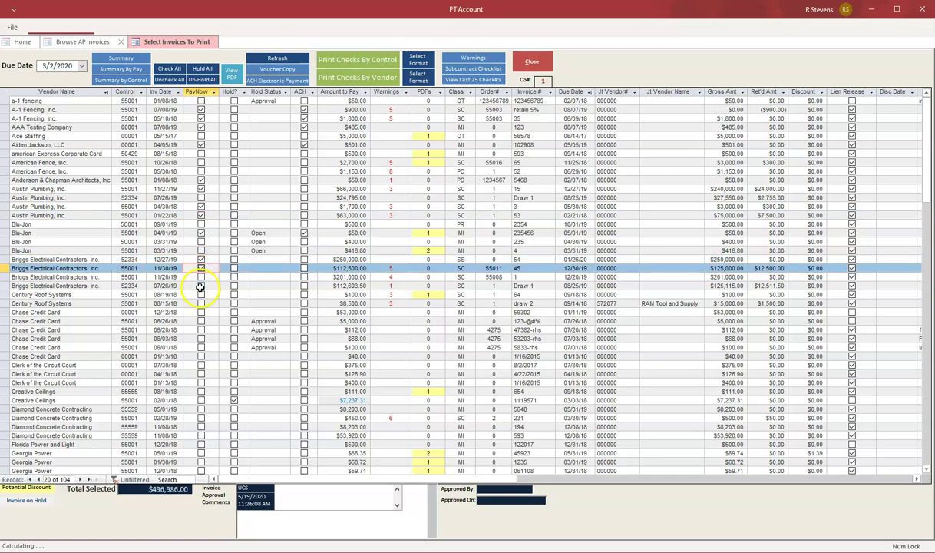
click(200, 286)
click(200, 303)
click(200, 329)
click(201, 338)
click(202, 347)
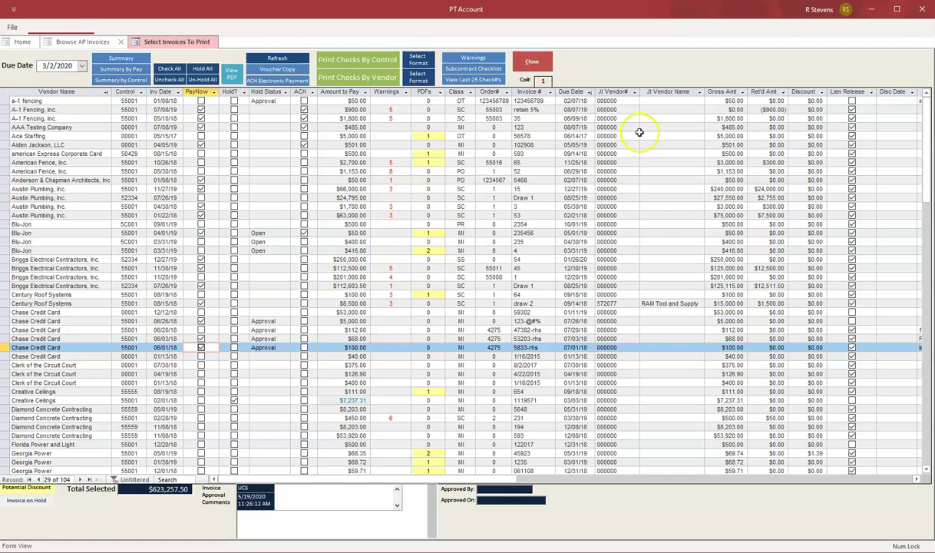
click(531, 61)
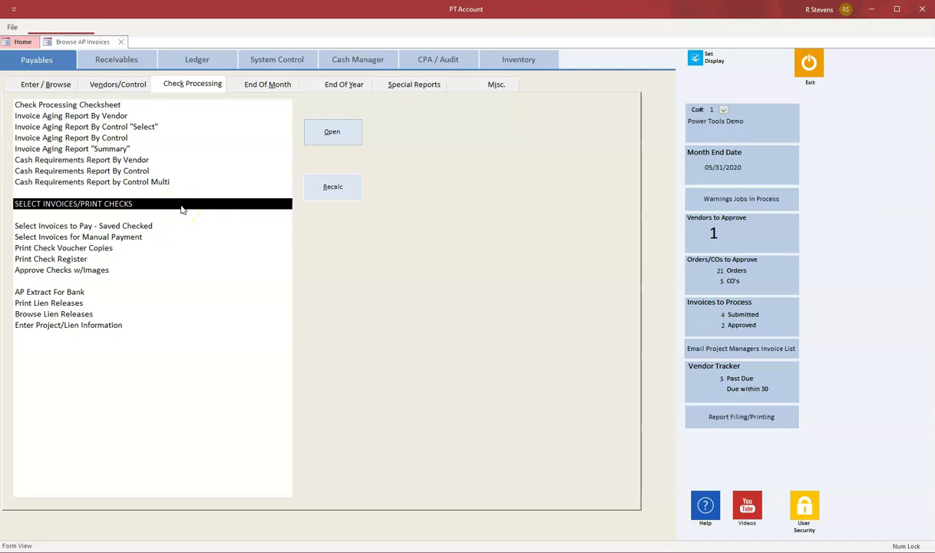
Step: Open the Select Invoices to Pay - Saved Checked list
click(69, 225)
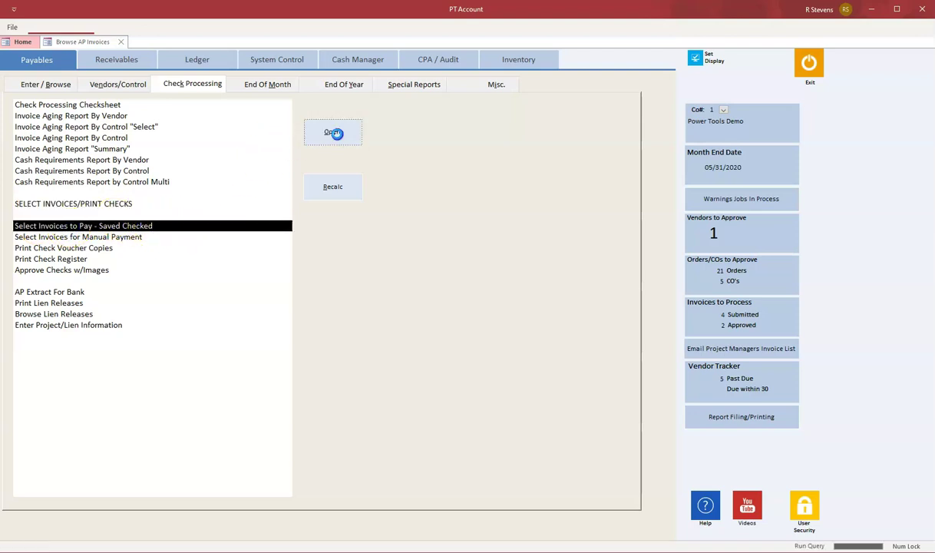
click(332, 131)
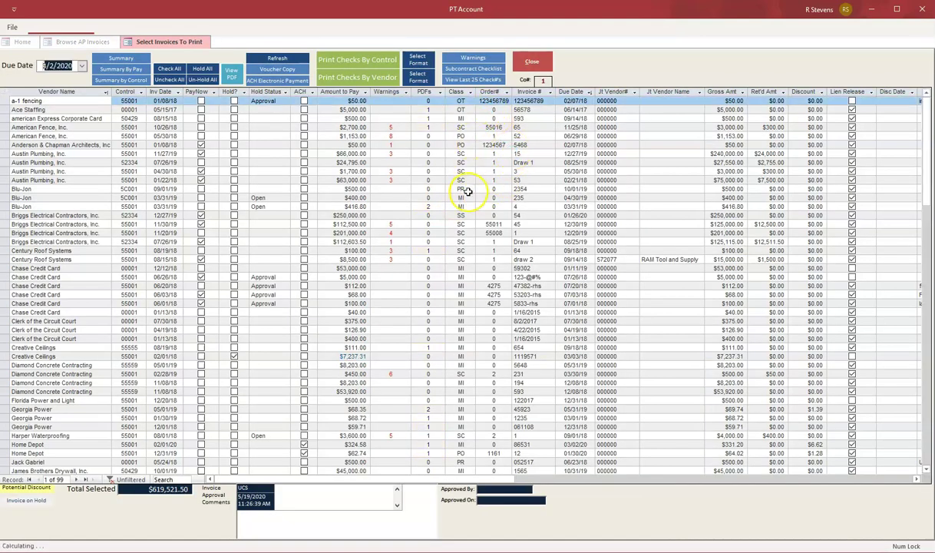
click(192, 92)
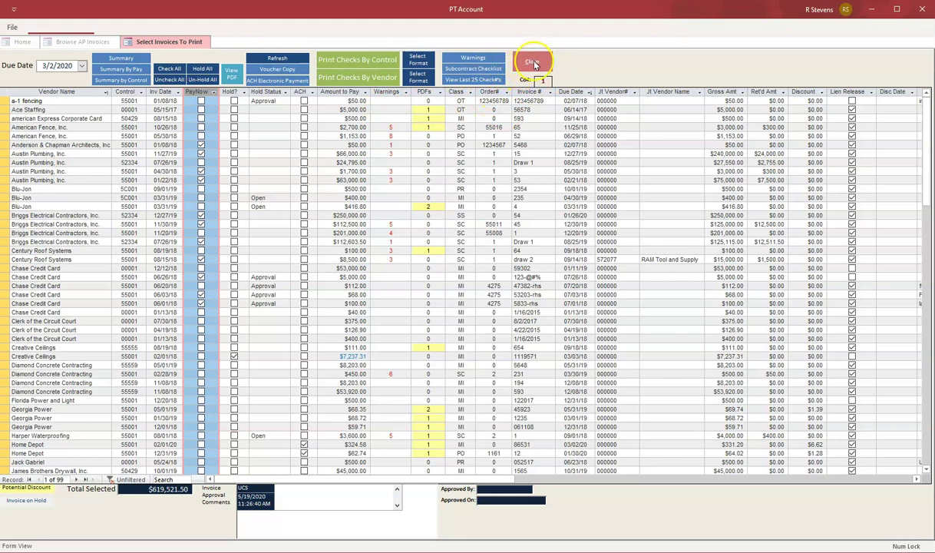
Step: Select the PDFs cell of the Blu-Jon 03/31/19 invoice
click(426, 110)
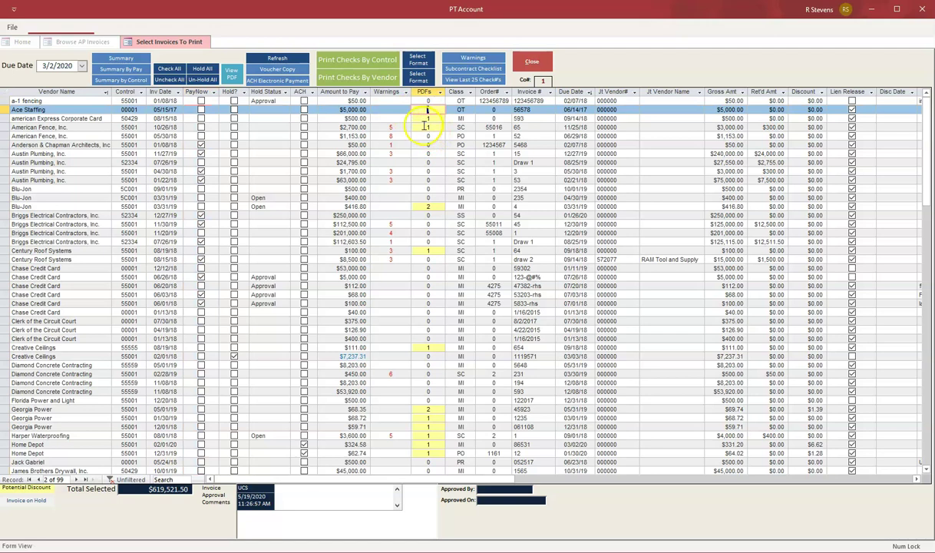
click(437, 207)
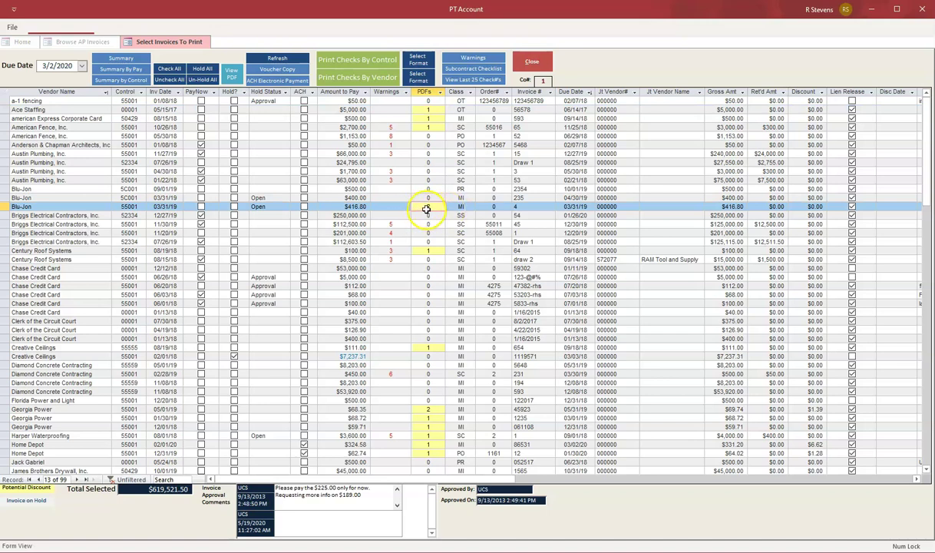
text(2)
click(233, 74)
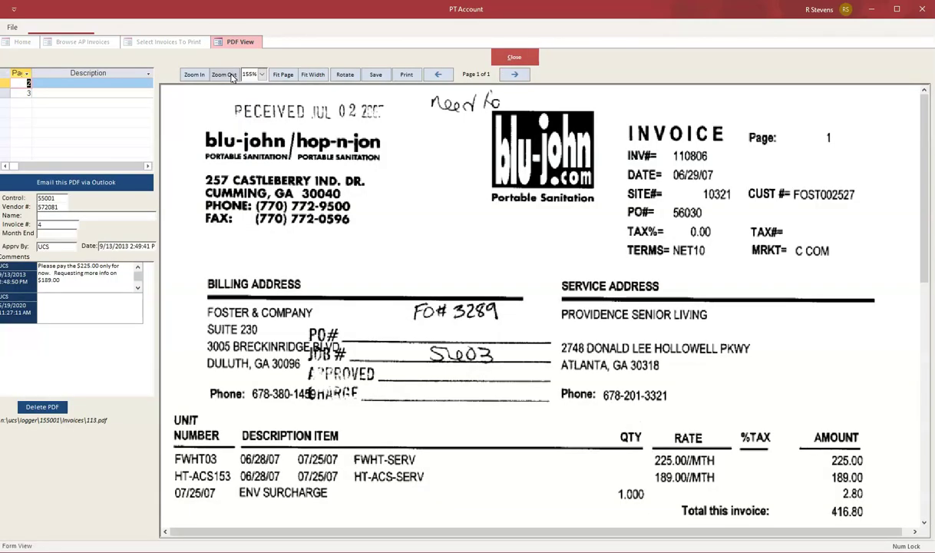
click(40, 93)
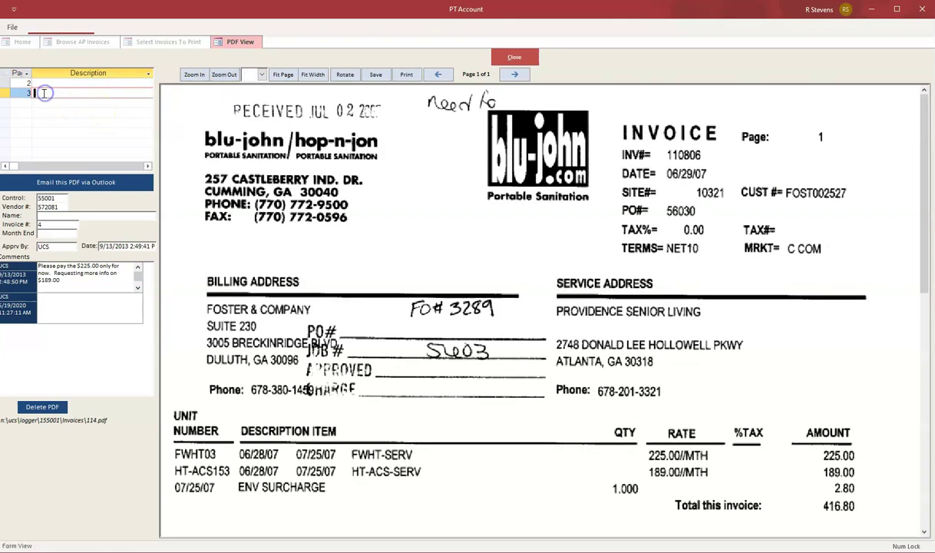
click(45, 83)
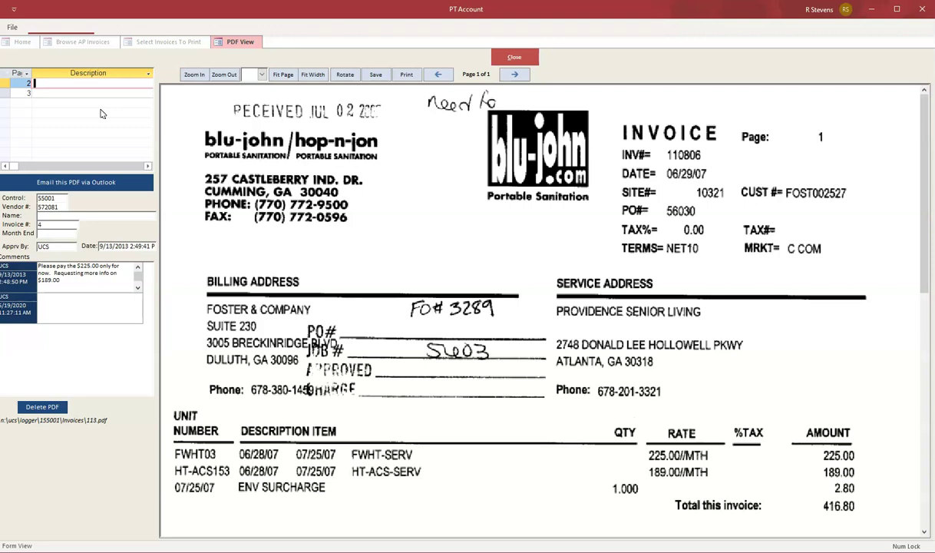
click(85, 274)
click(508, 57)
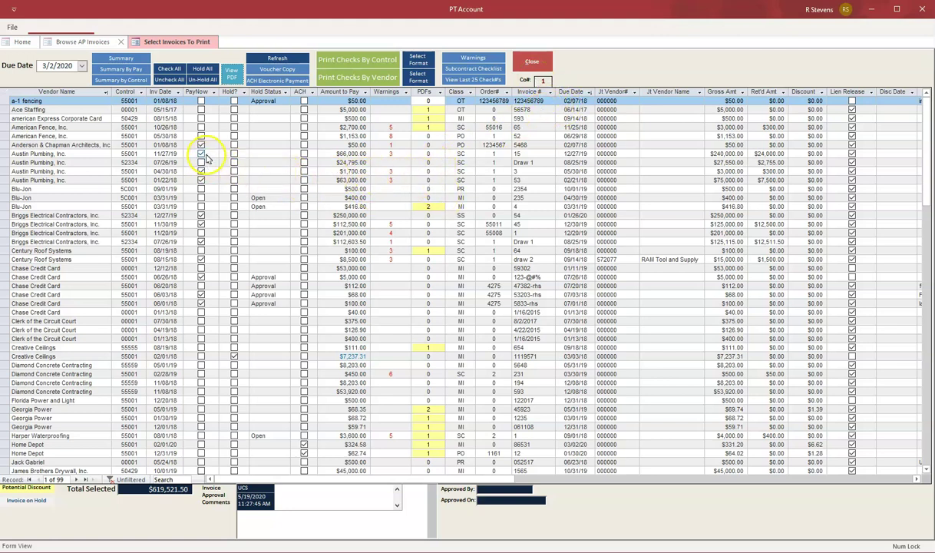
Step: Mark Anderson & Chapman to pay, then preview and close the voucher copy for check 8670
click(201, 145)
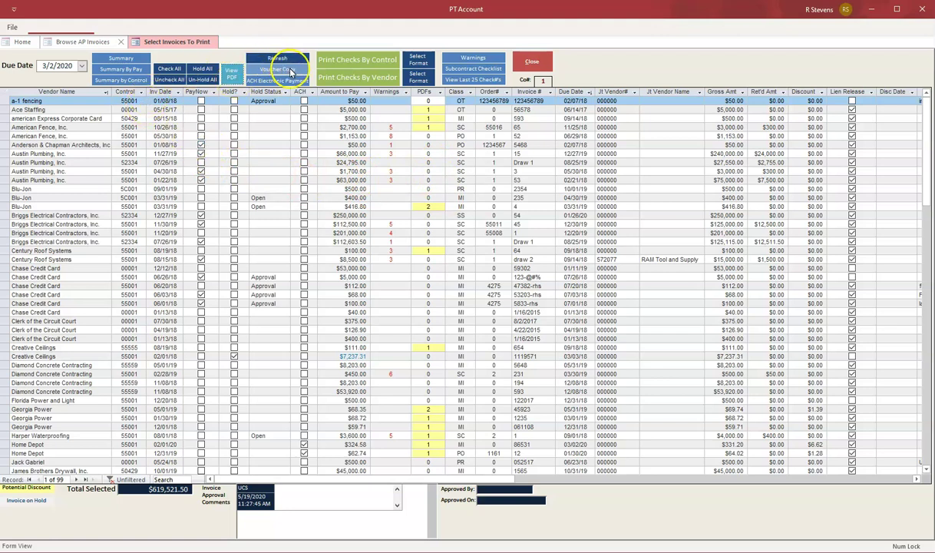
click(290, 70)
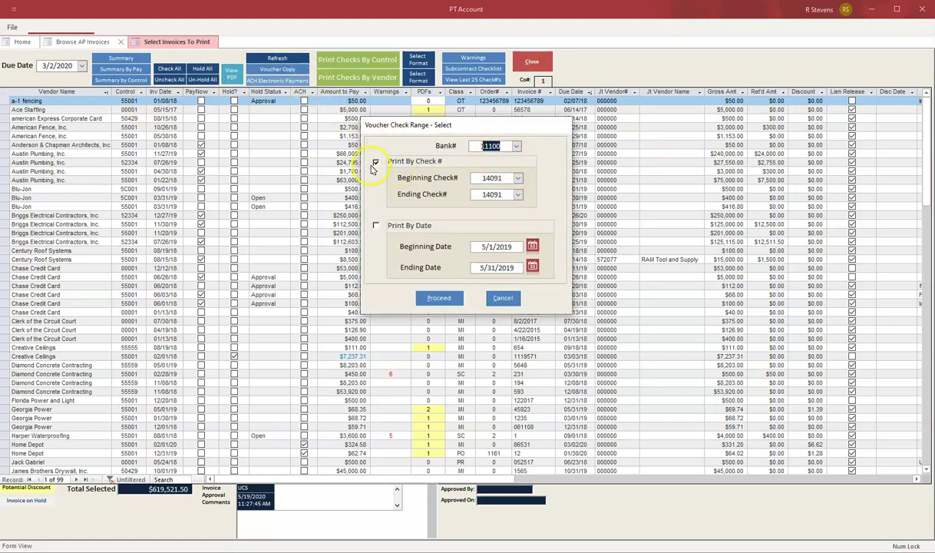
click(518, 178)
scroll(503, 257, down, 15)
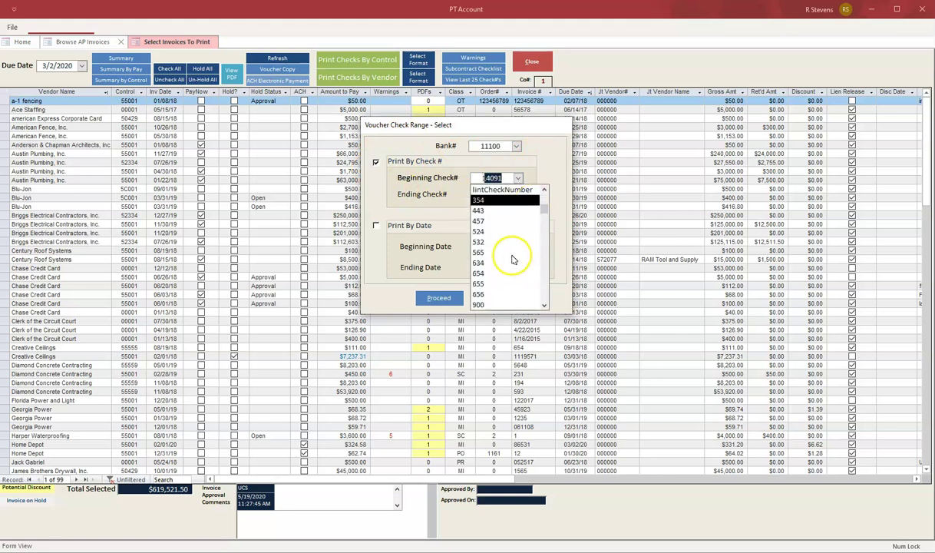
scroll(500, 253, down, 15)
click(484, 269)
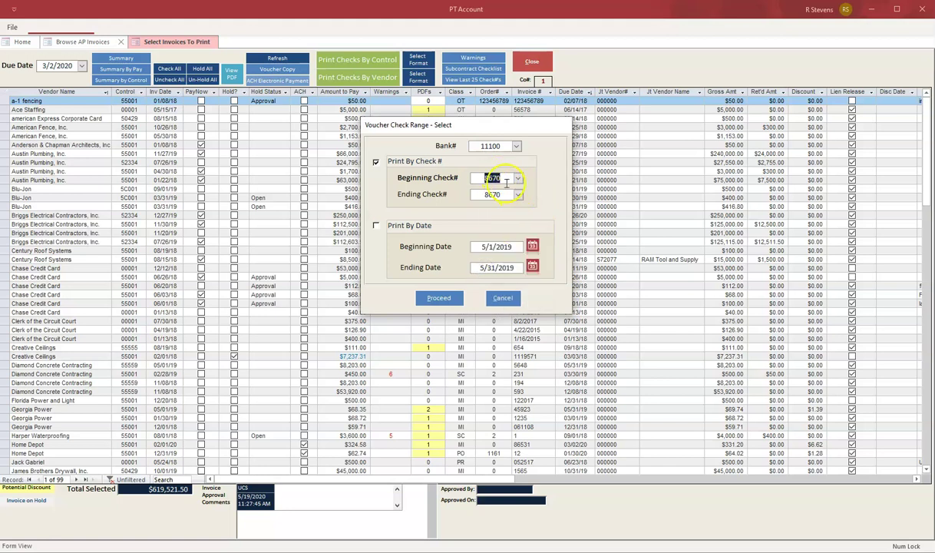
click(438, 297)
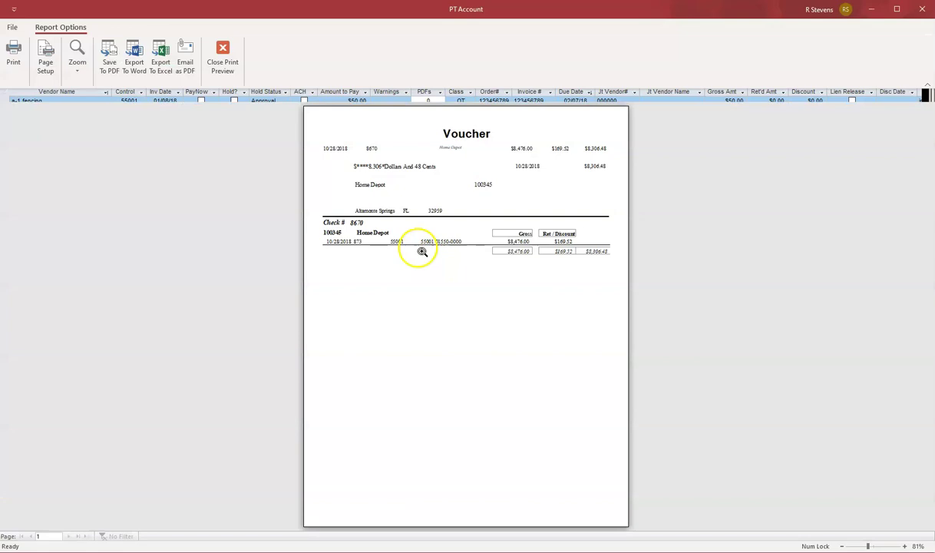
click(422, 252)
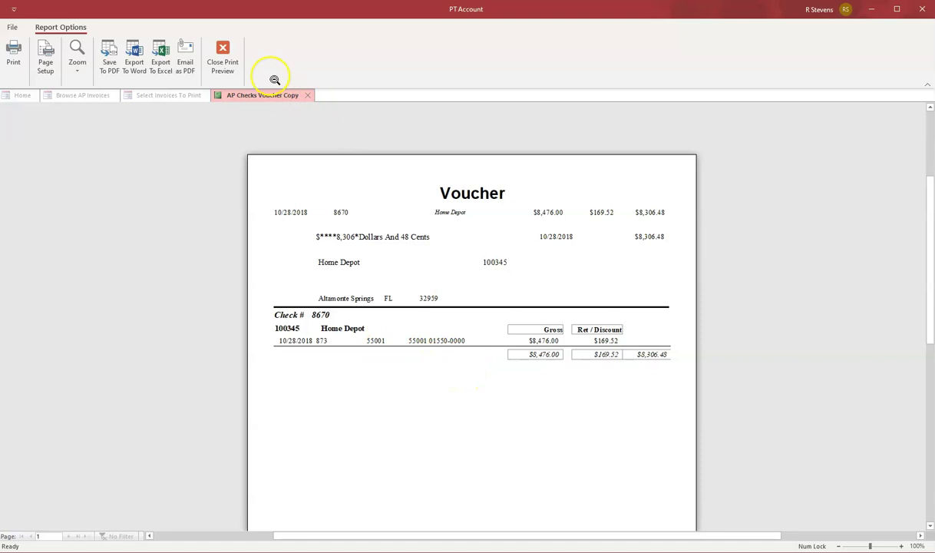
click(228, 53)
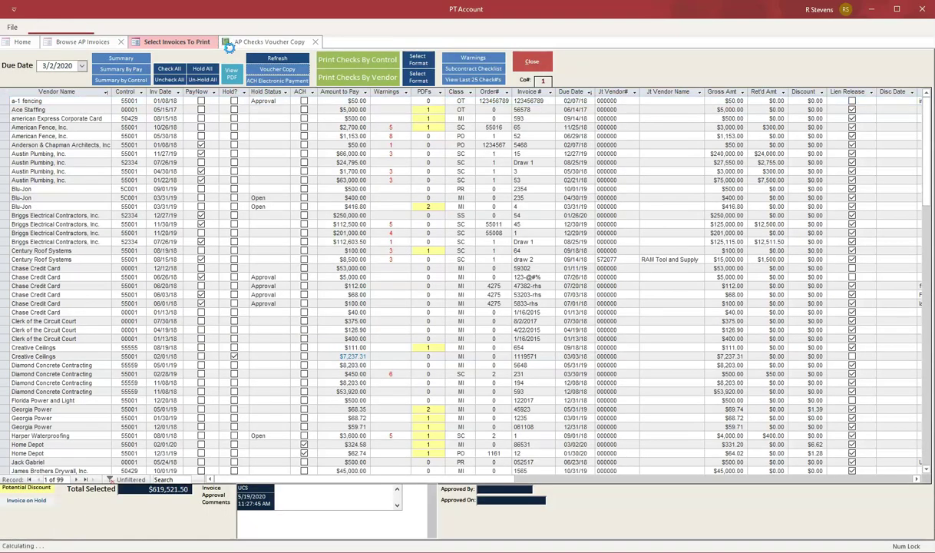
Step: Close the saved-checked form and open Select Invoices for Manual Payment, listing 99 invoices
click(537, 61)
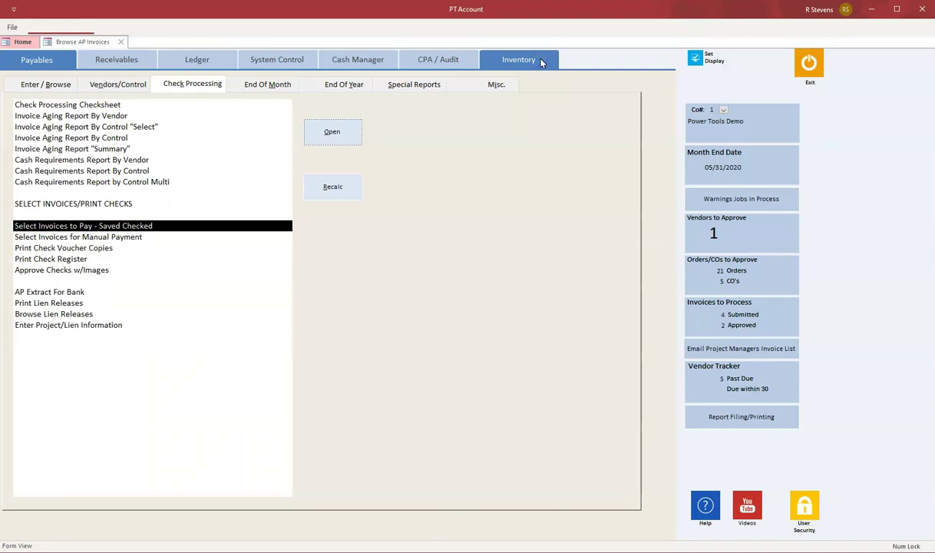
key(Tab)
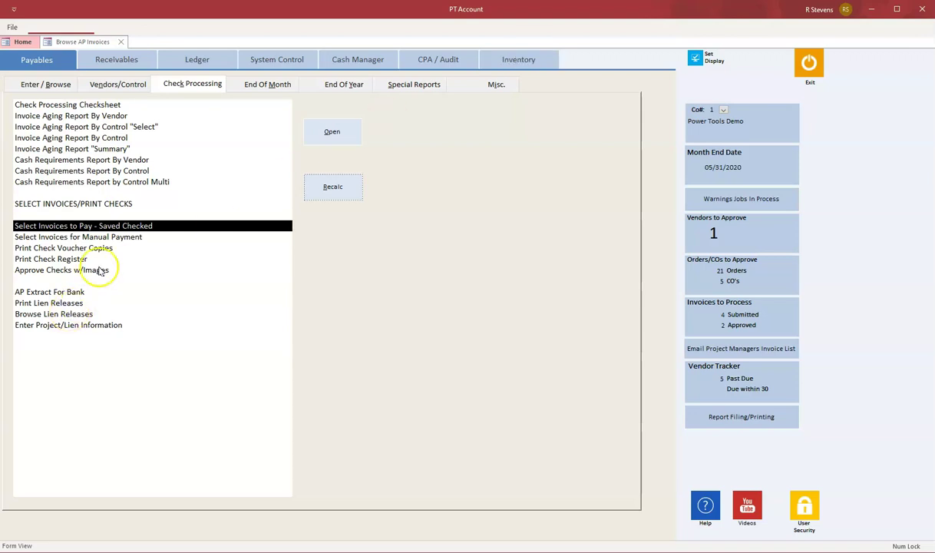
click(121, 237)
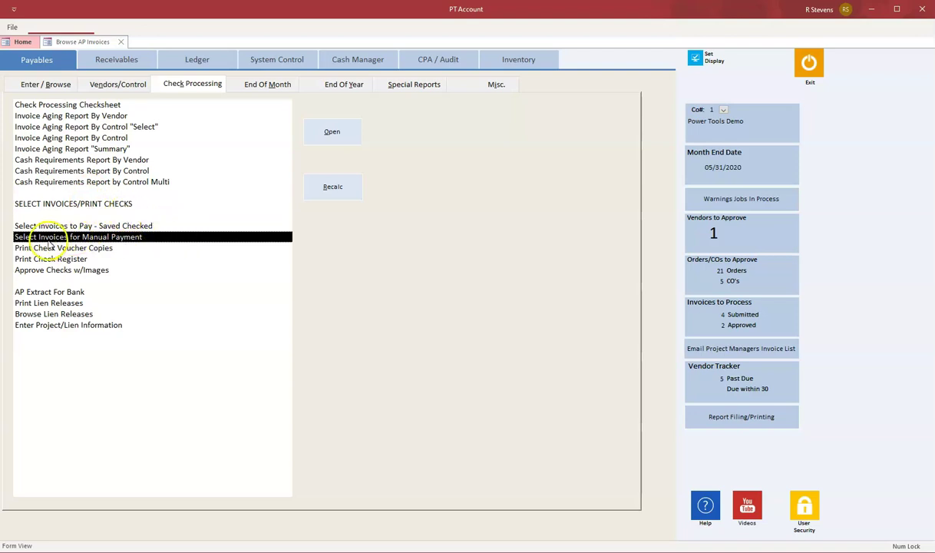
click(332, 129)
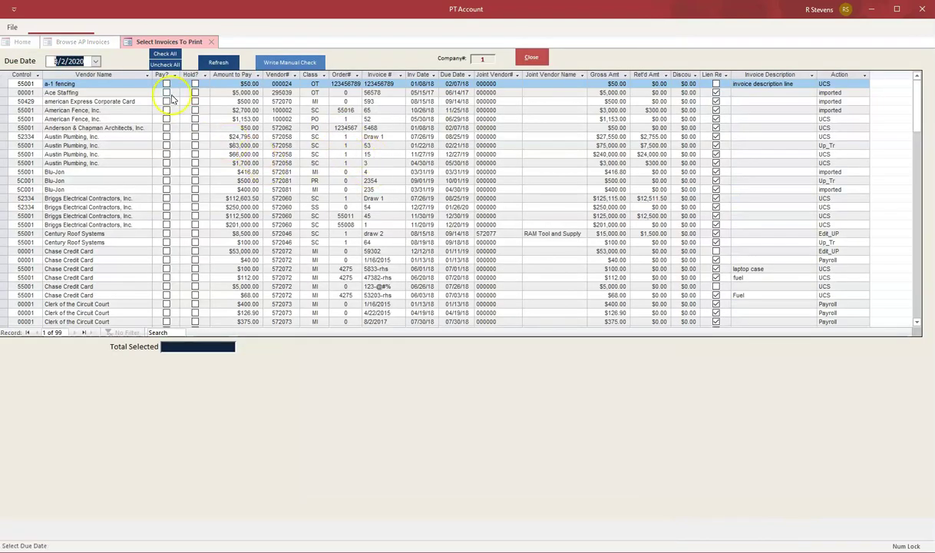
Step: Write manual check 2687 for the $50.00 a-1 fencing invoice, then save and post it
click(166, 83)
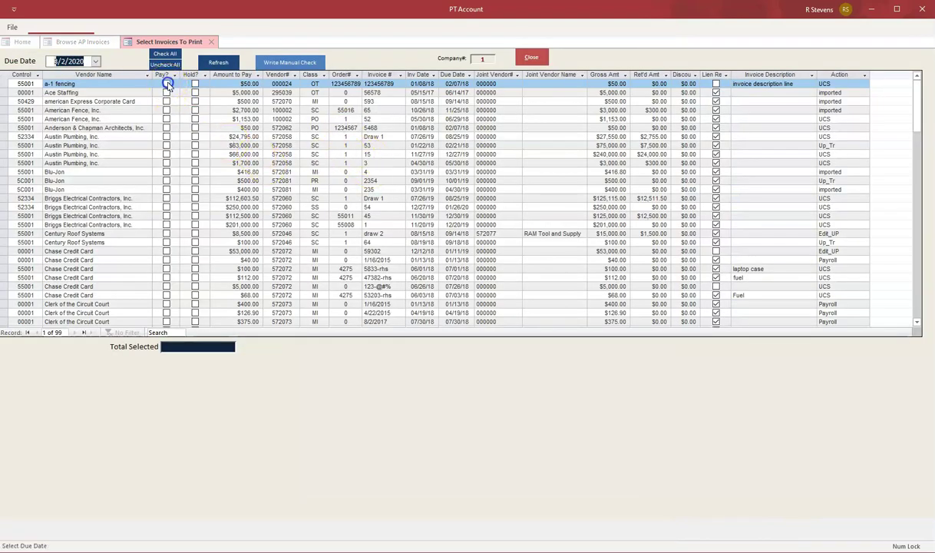
click(135, 159)
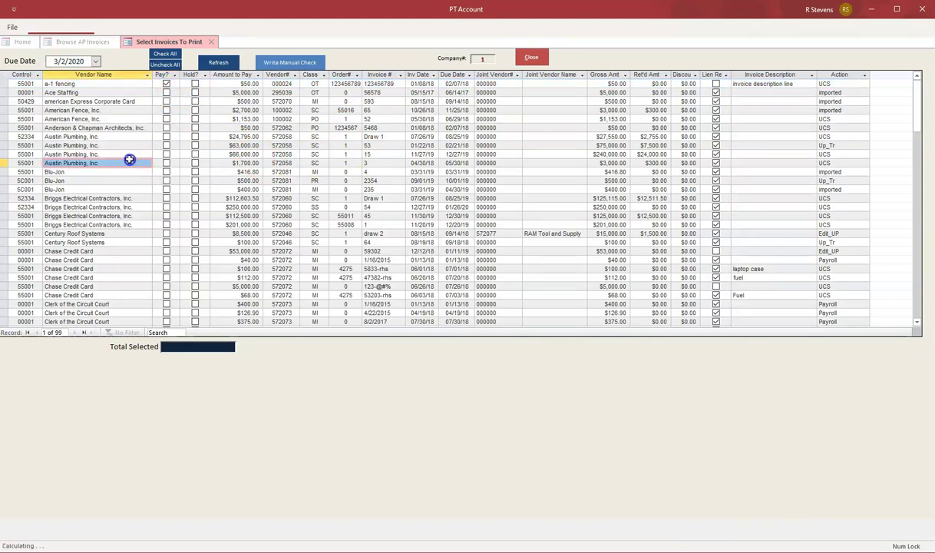
click(292, 63)
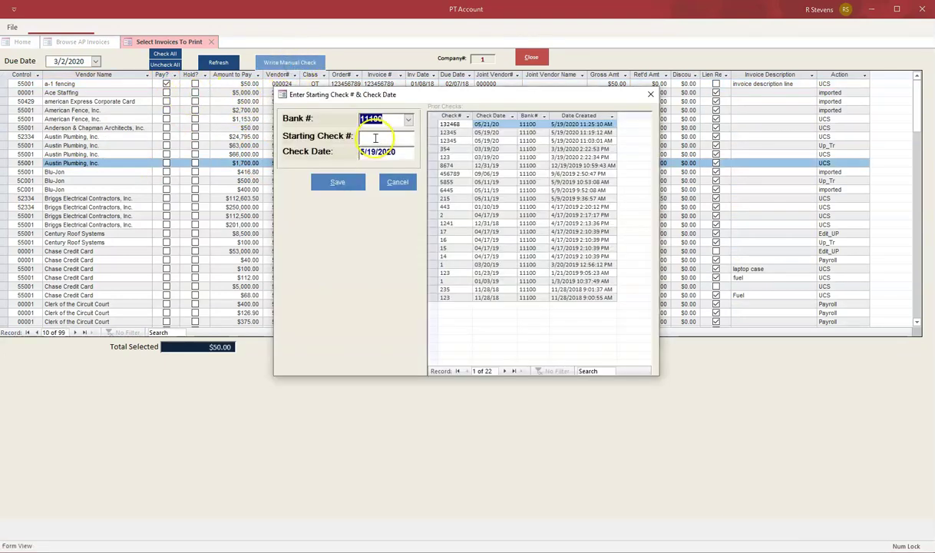
click(376, 137)
text(2687)
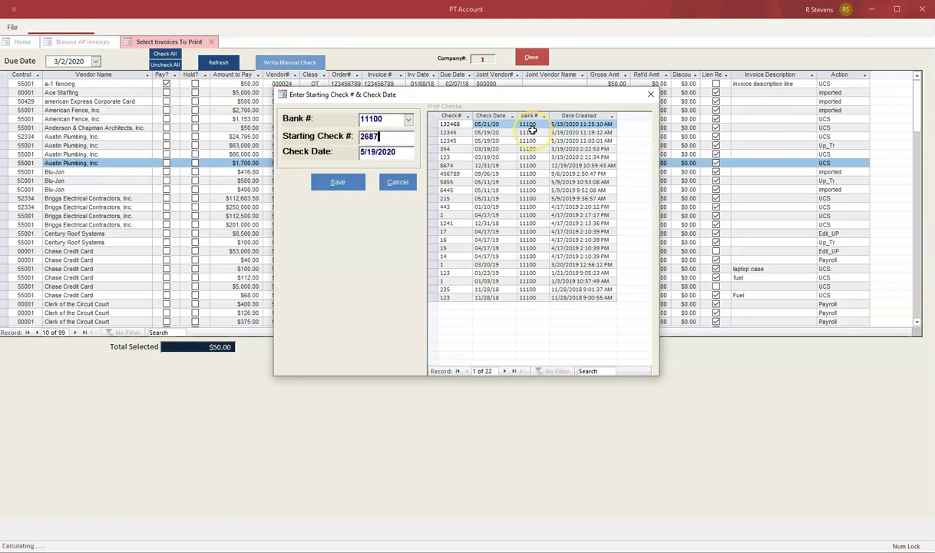
click(336, 184)
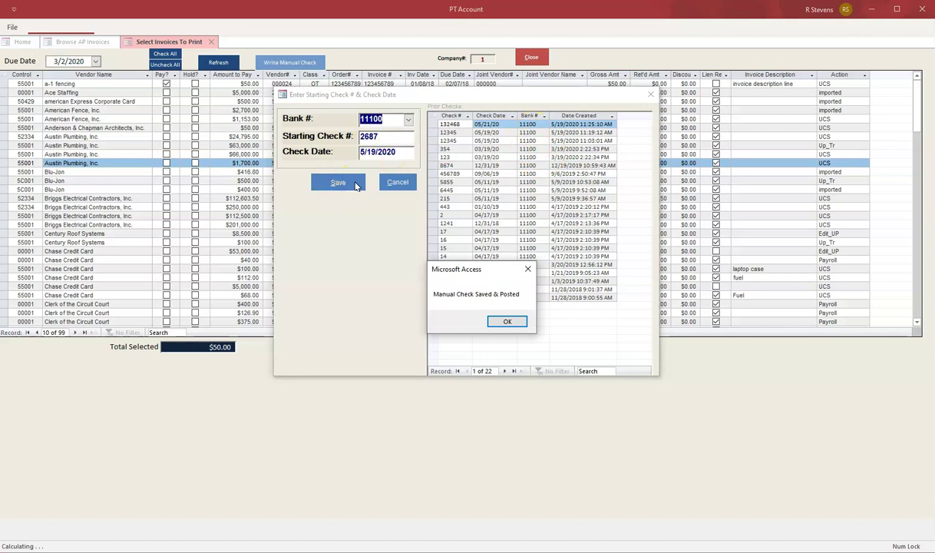
click(510, 323)
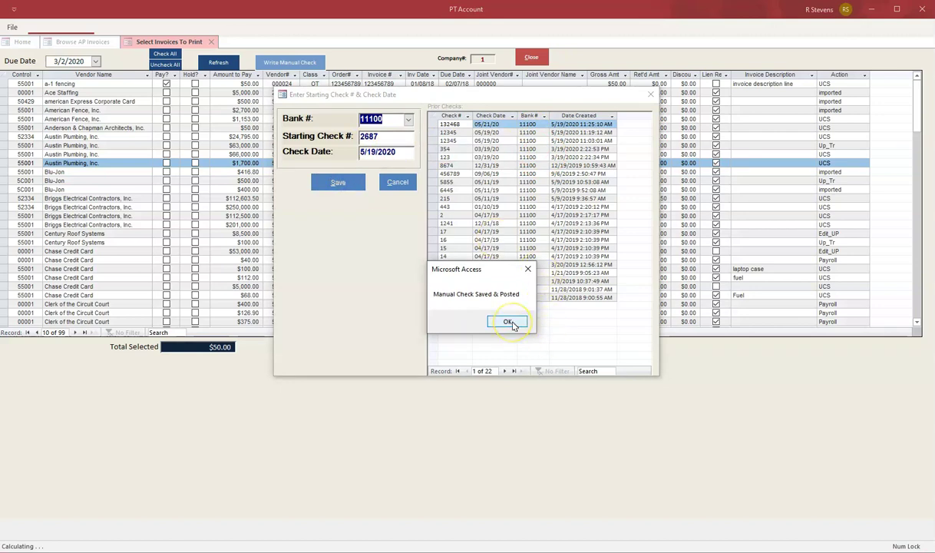
click(510, 323)
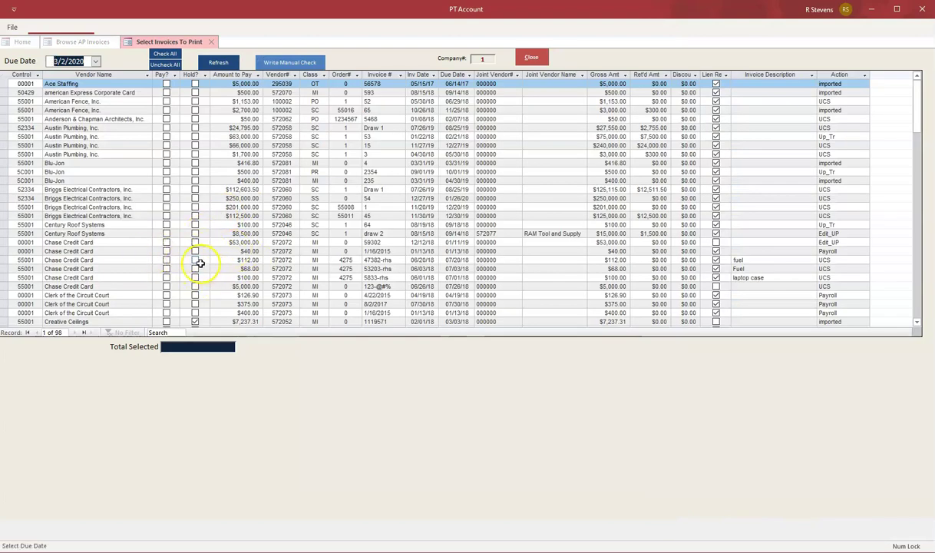
Step: Close the manual-payment Select Invoices To Print form
click(528, 59)
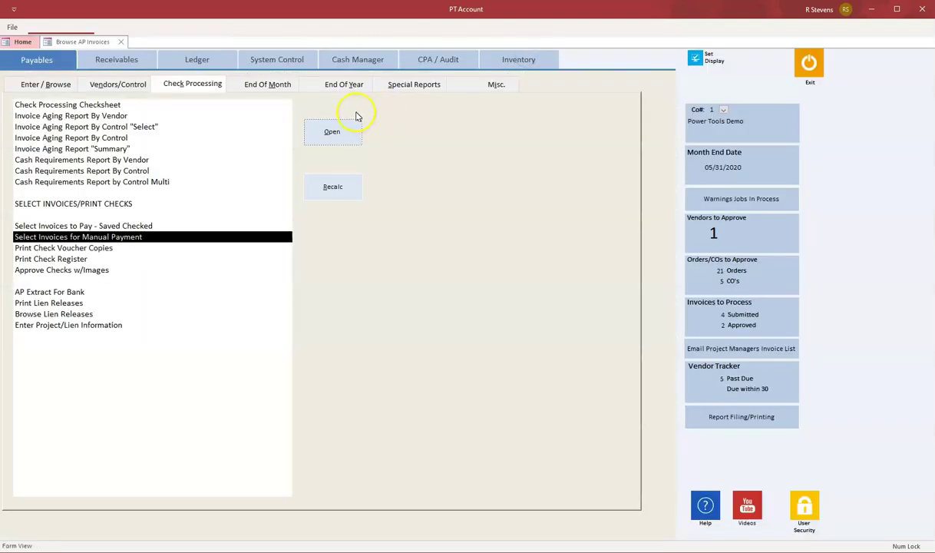